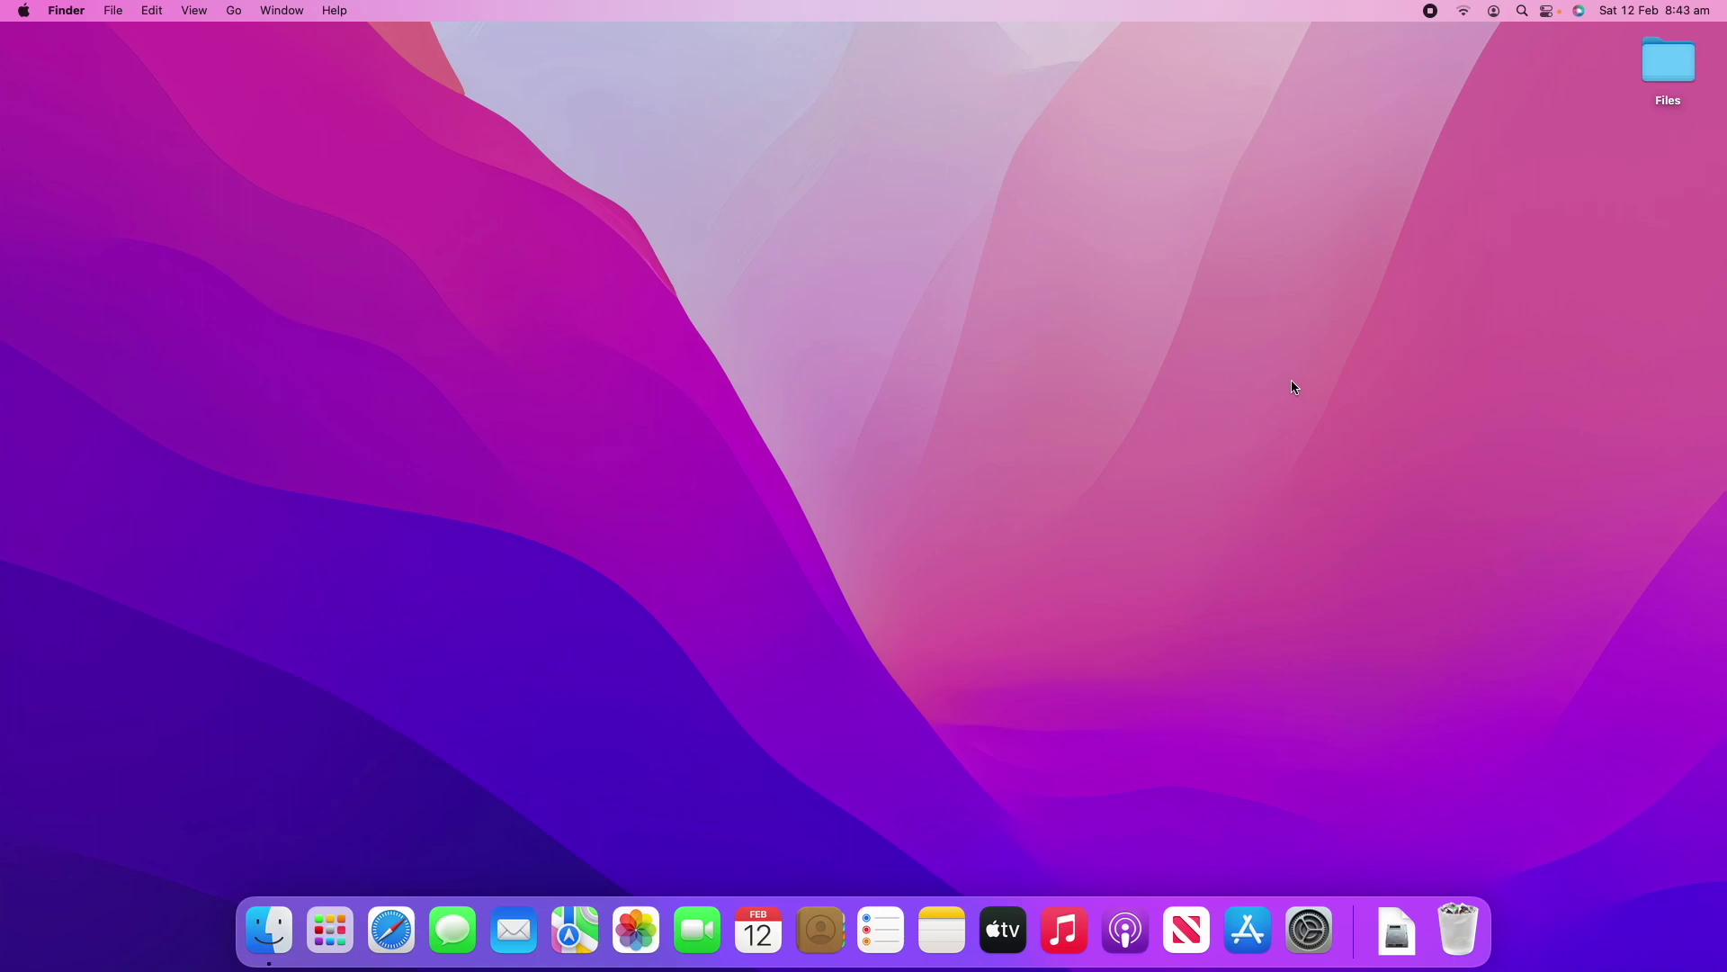
Launch Audio MIDI Setup by searching Spotlight for 'audio midi setup'
{"action": "left_click", "coordinate": [1523, 12]}
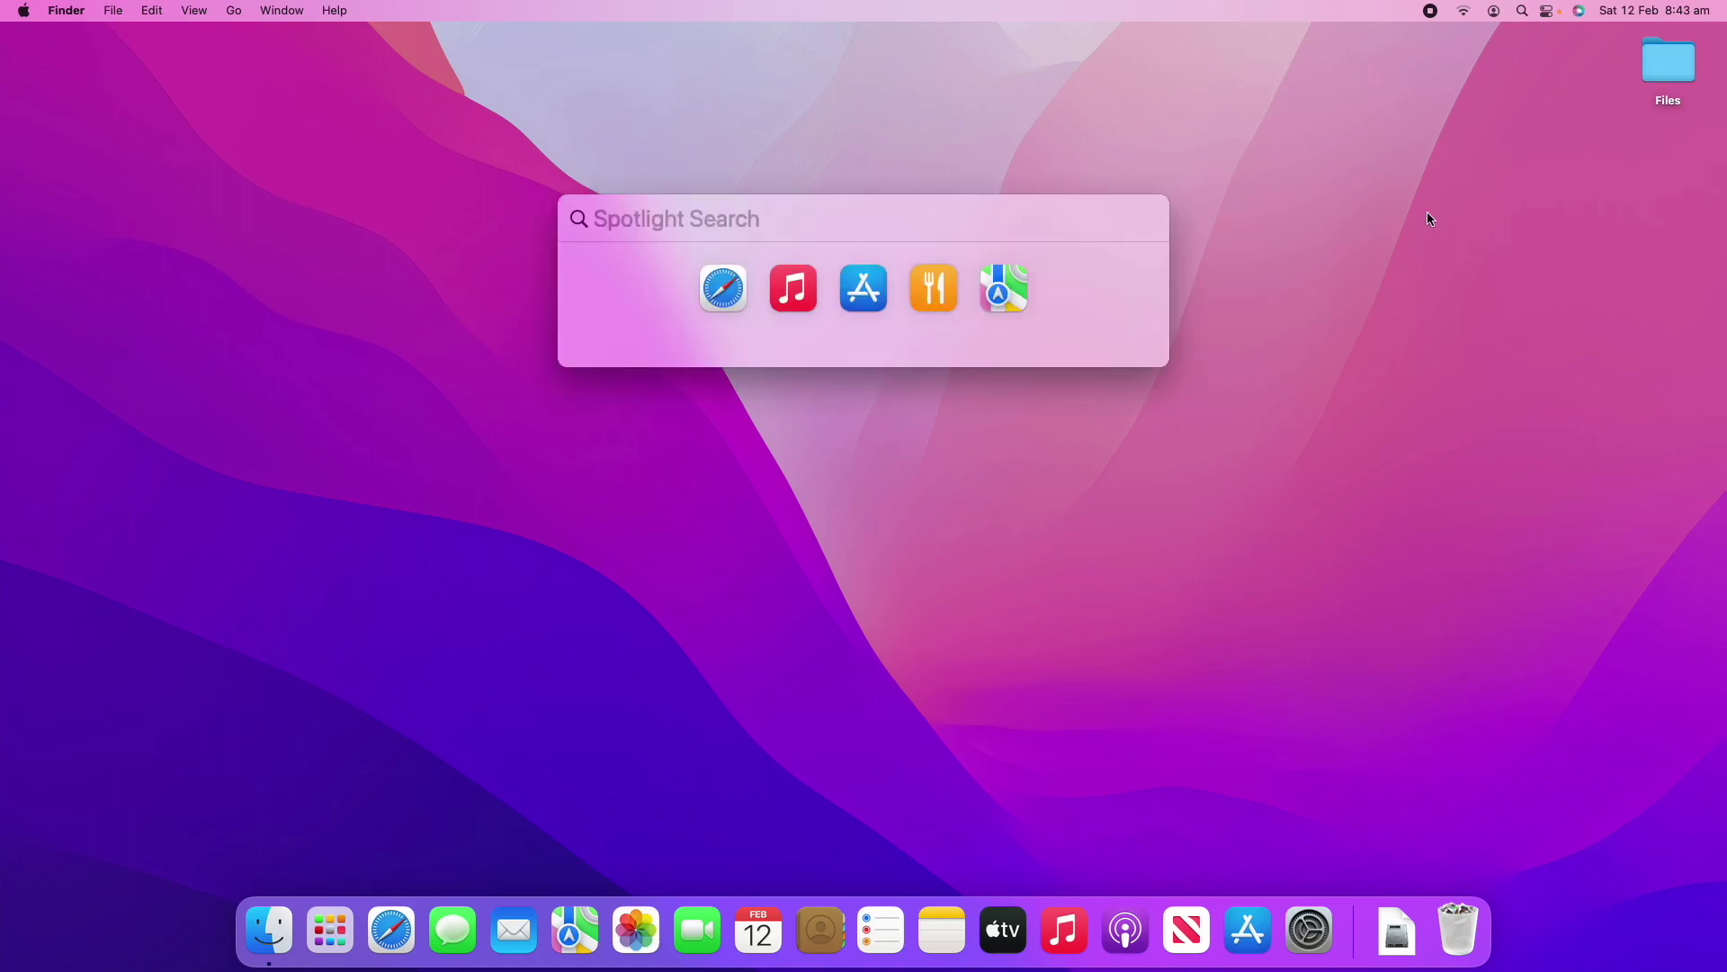
{"action": "type", "text": "audio mi"}
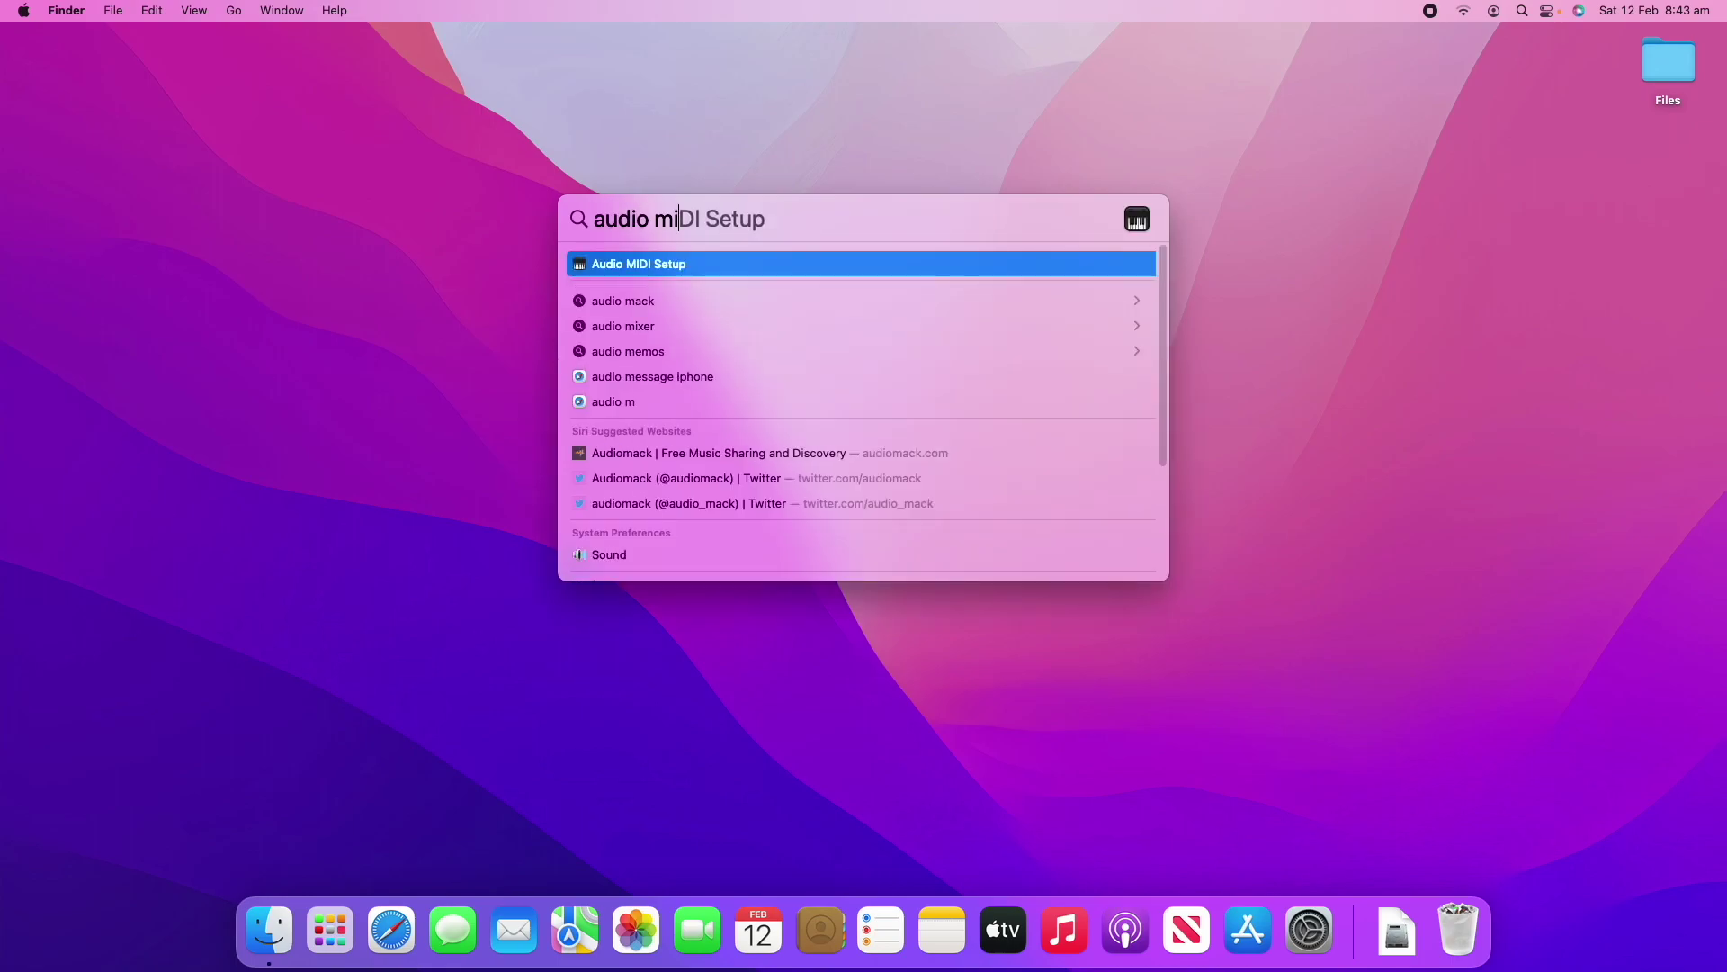
{"action": "type", "text": "di se"}
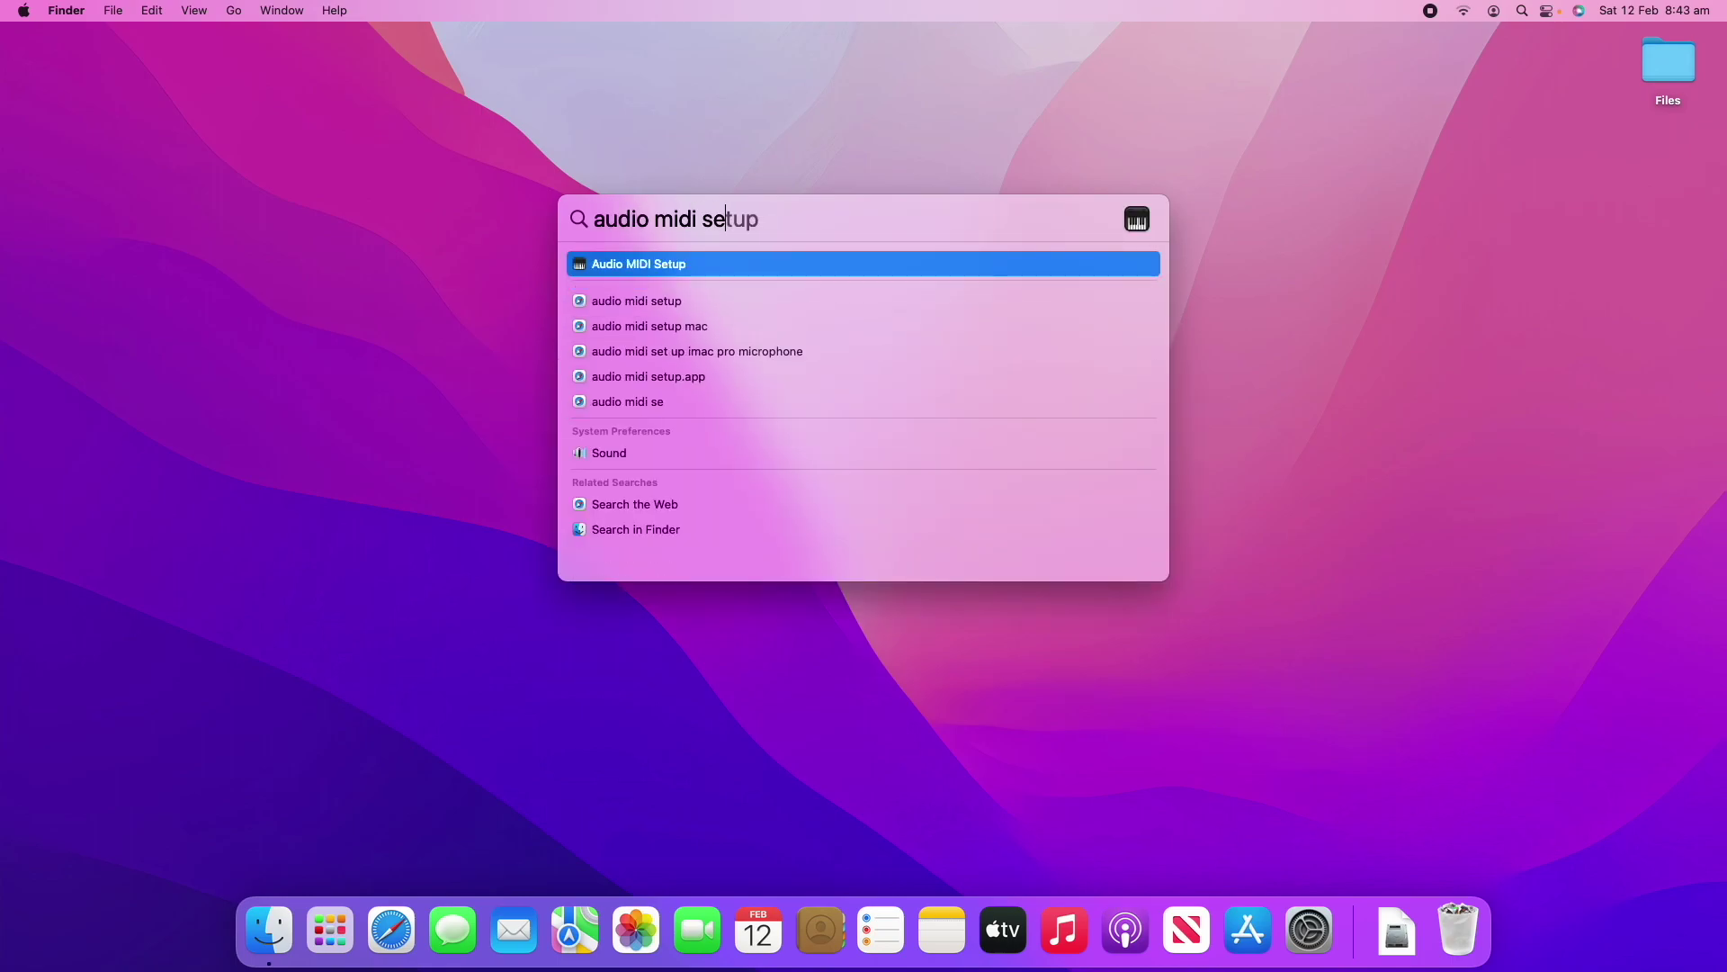
{"action": "type", "text": "tup"}
{"action": "key", "text": "Return"}
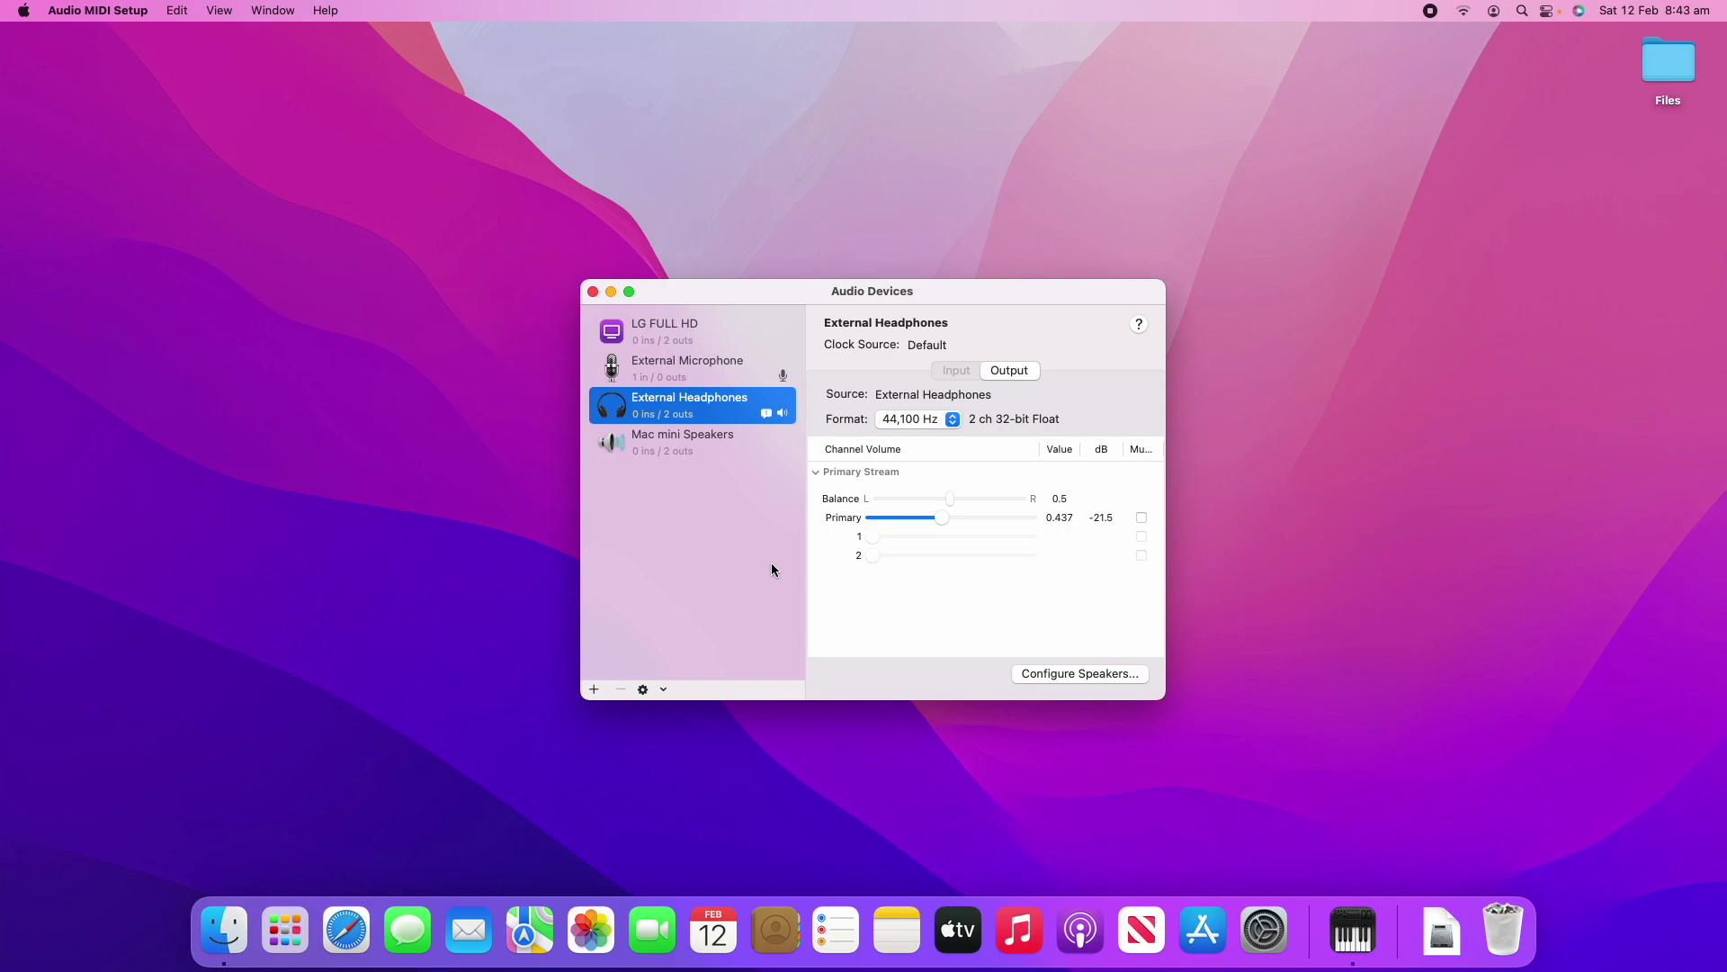
{"action": "left_click", "coordinate": [747, 339]}
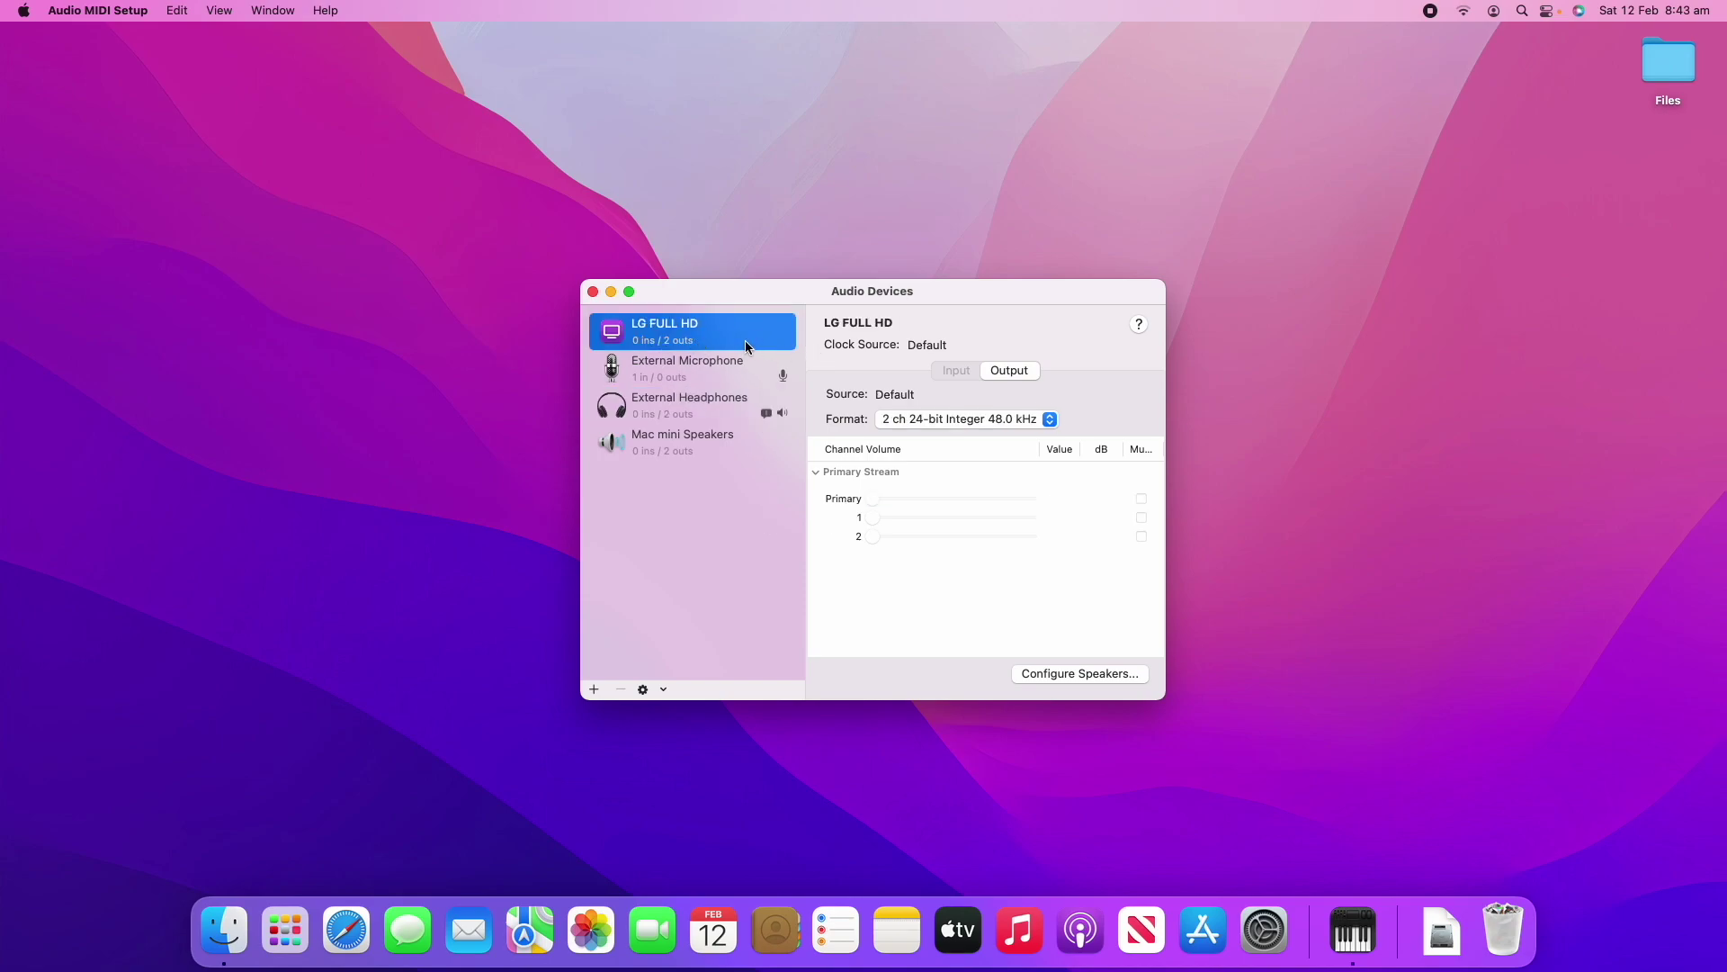
{"action": "left_click", "coordinate": [891, 505]}
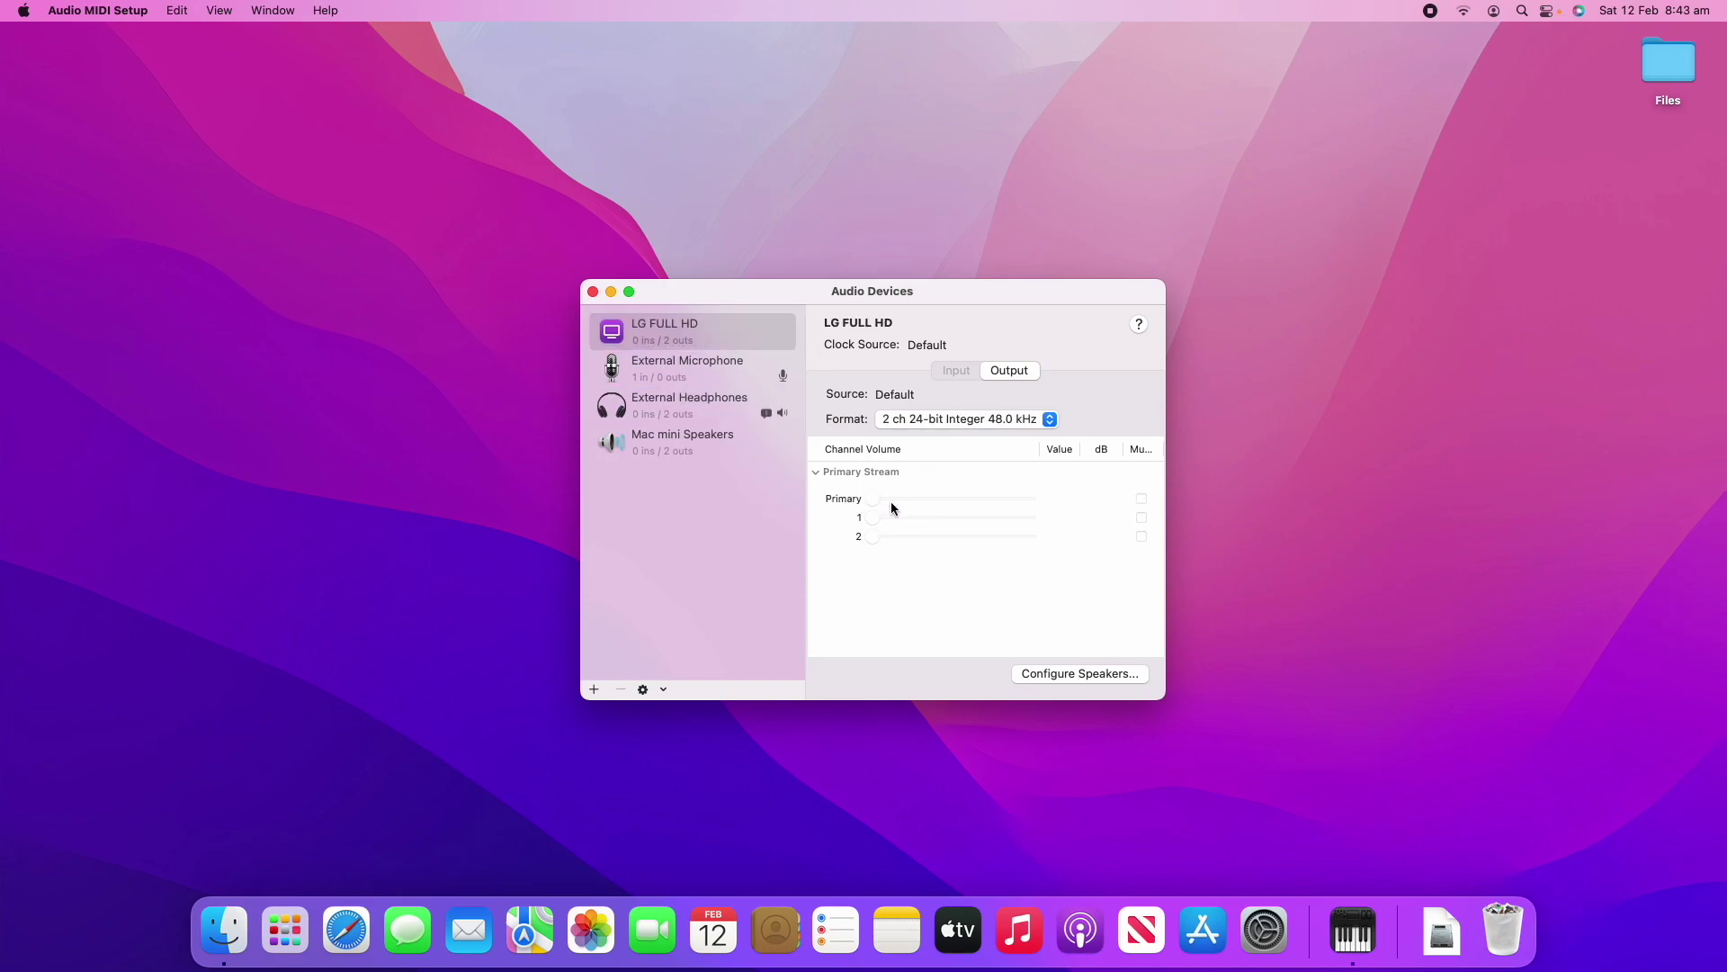
{"action": "left_click", "coordinate": [712, 369]}
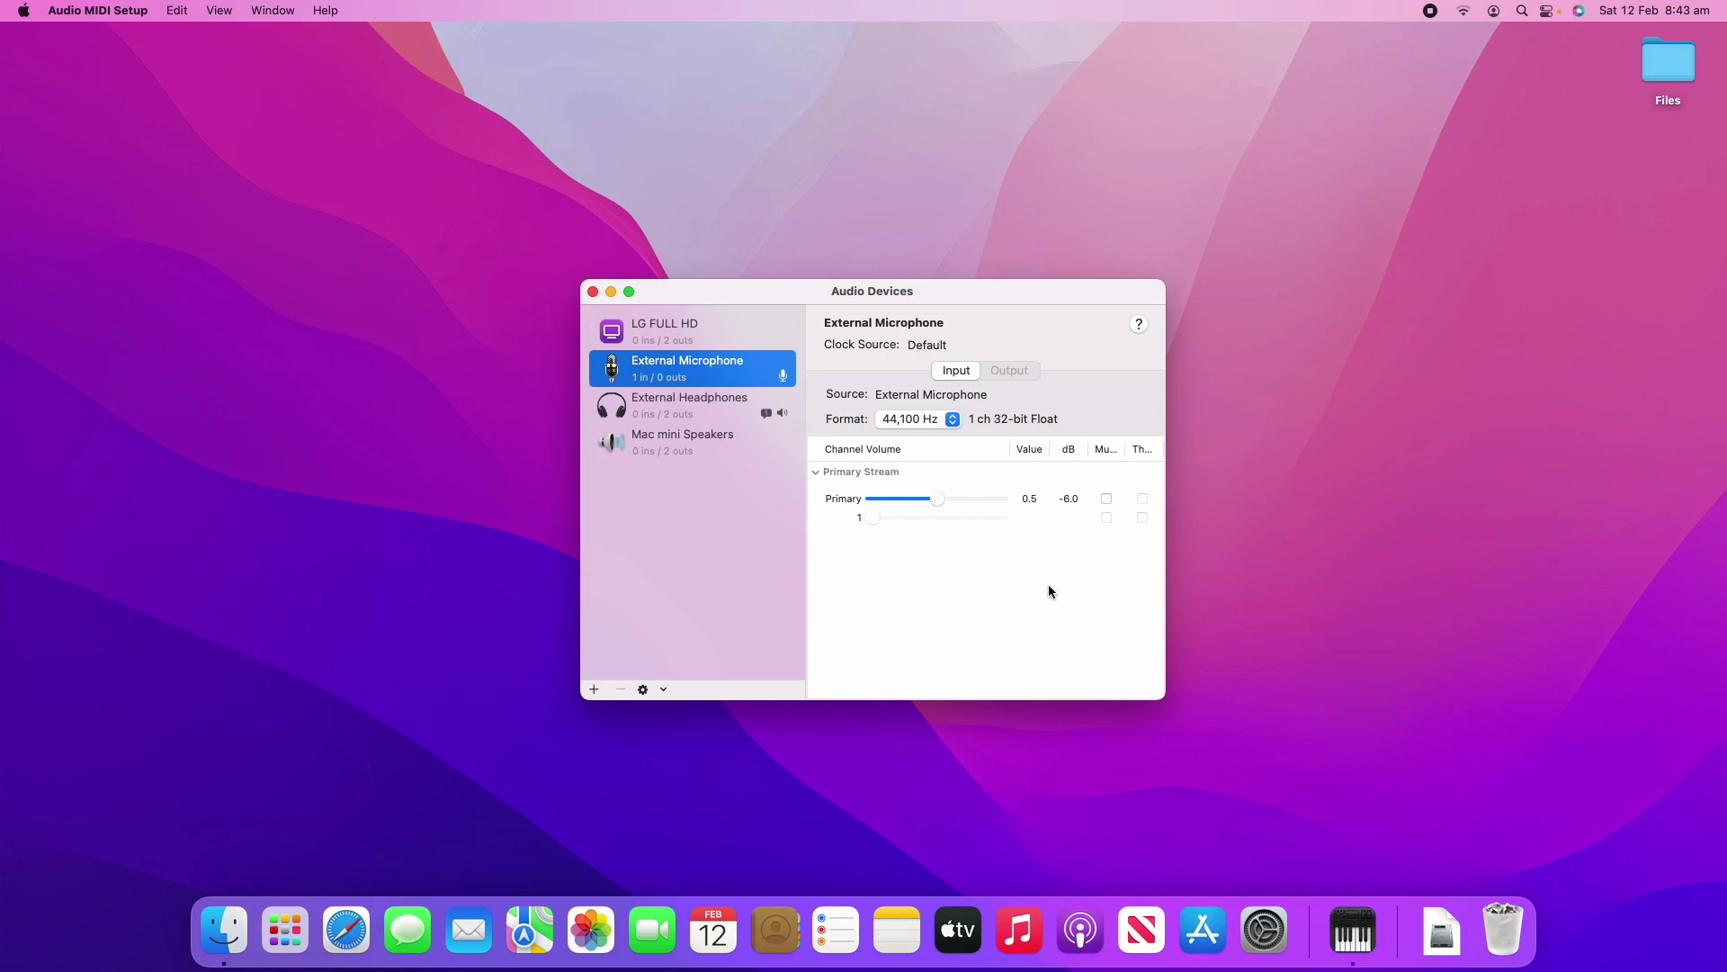
{"action": "left_click", "coordinate": [951, 419]}
{"action": "left_click", "coordinate": [932, 419]}
{"action": "left_click", "coordinate": [720, 416]}
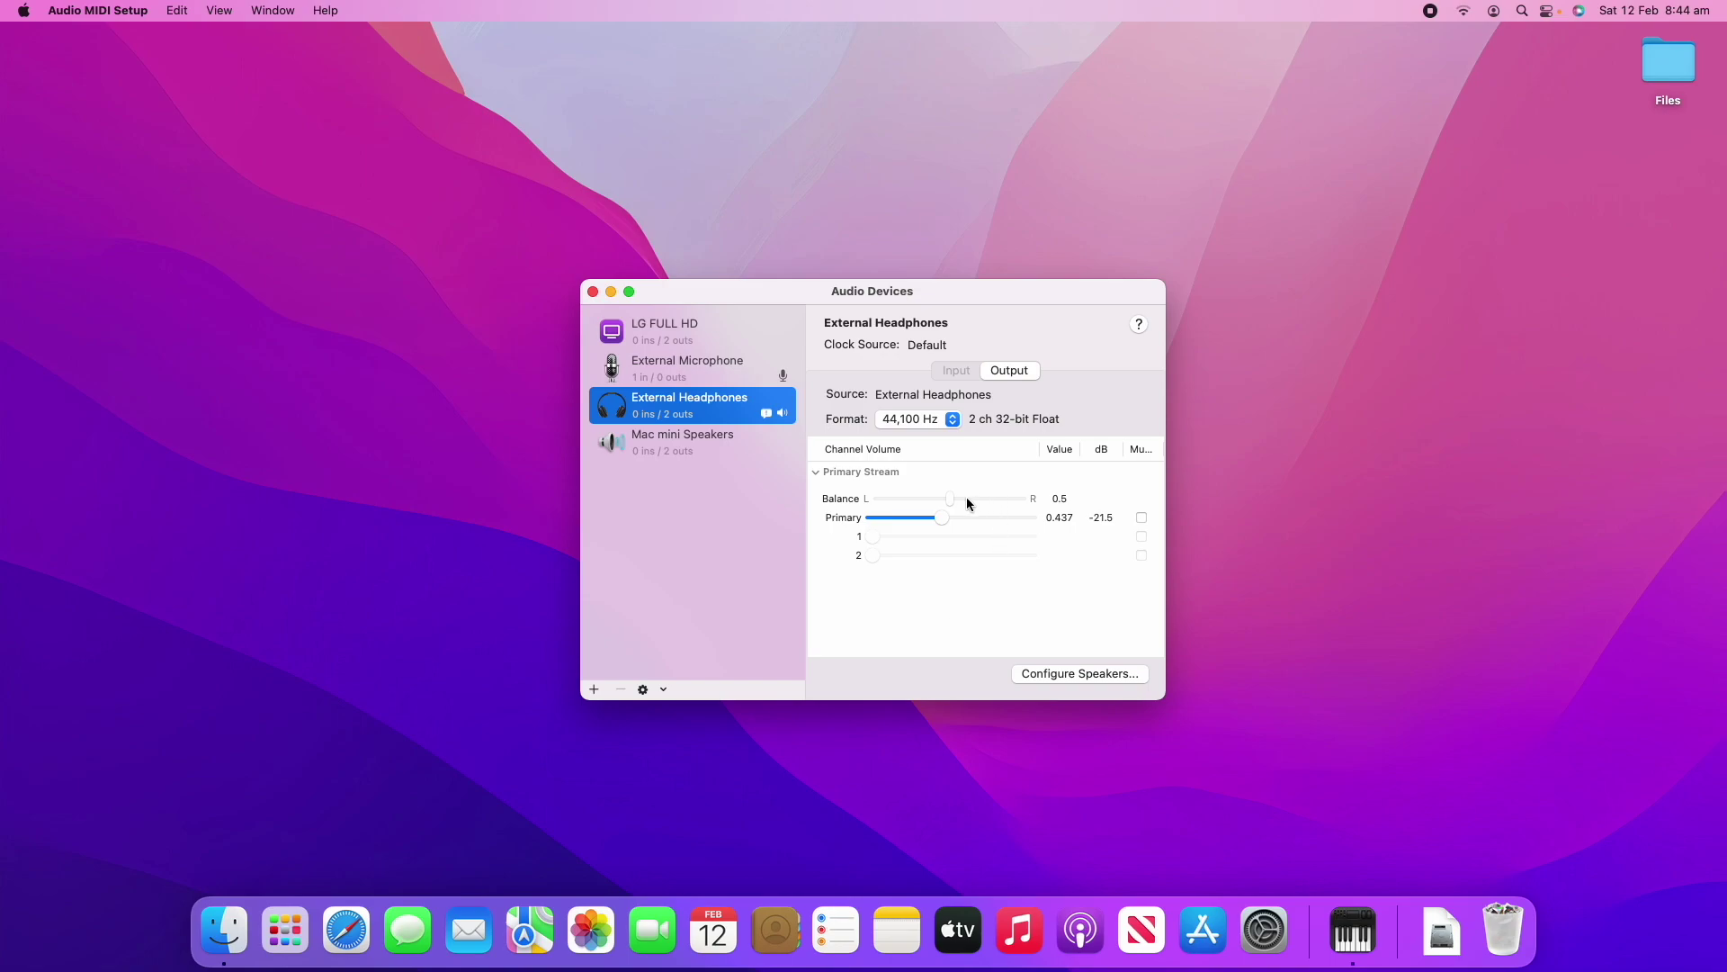
Nudge the External Headphones balance left, then show Mac mini Speakers' output settings
{"action": "mouse_move", "coordinate": [956, 505]}
{"action": "left_mouse_down"}
{"action": "mouse_move", "coordinate": [815, 509]}
{"action": "mouse_move", "coordinate": [1076, 499]}
{"action": "mouse_move", "coordinate": [912, 505]}
{"action": "mouse_move", "coordinate": [980, 500]}
{"action": "mouse_move", "coordinate": [953, 500]}
{"action": "left_mouse_up"}
{"action": "left_click", "coordinate": [719, 457]}
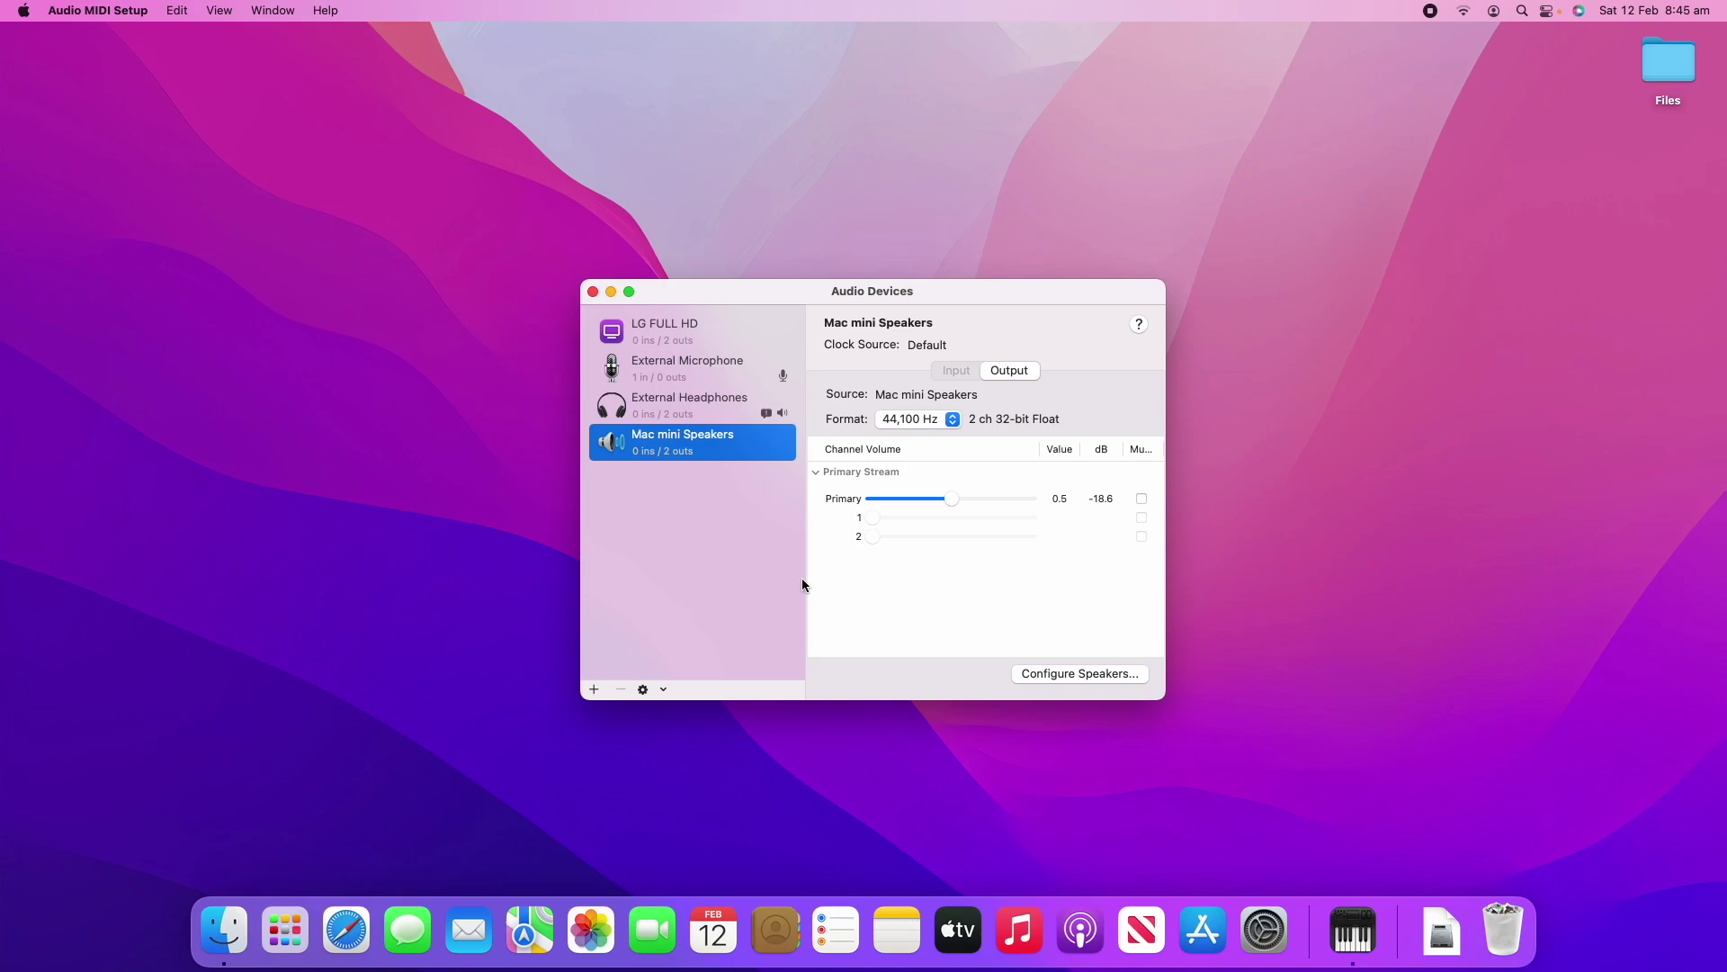
Add a new Aggregate Device using the + menu's Create Aggregate Device option
{"action": "left_click", "coordinate": [594, 690]}
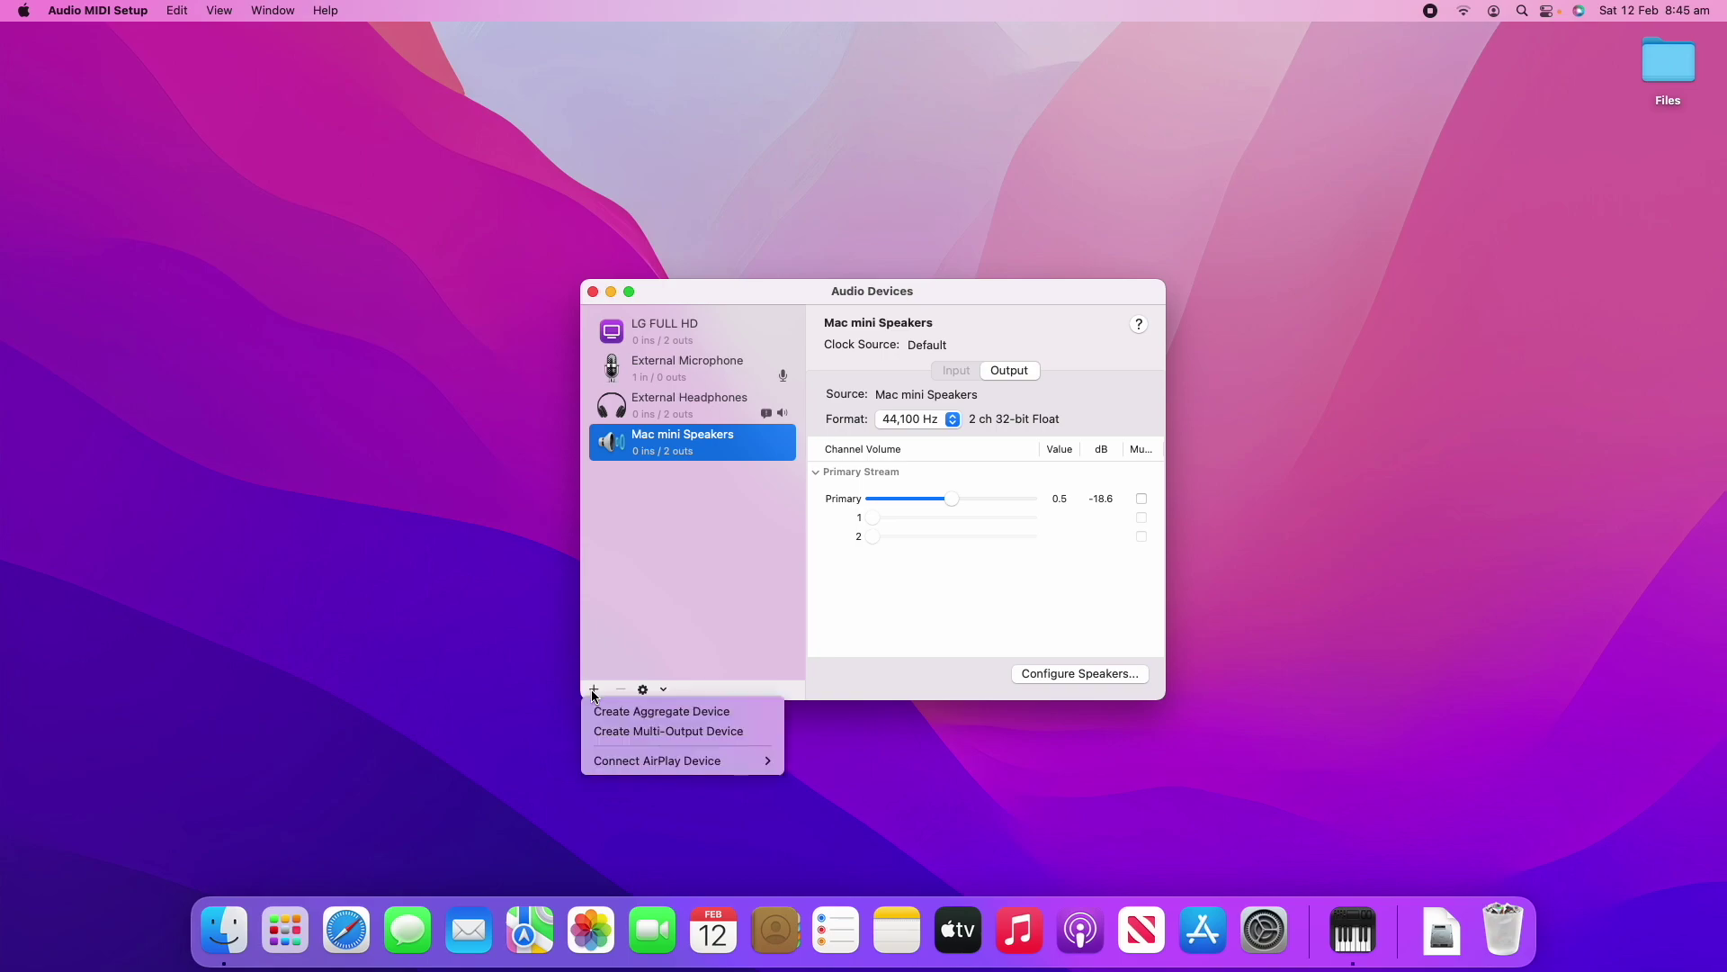
{"action": "left_click", "coordinate": [757, 712]}
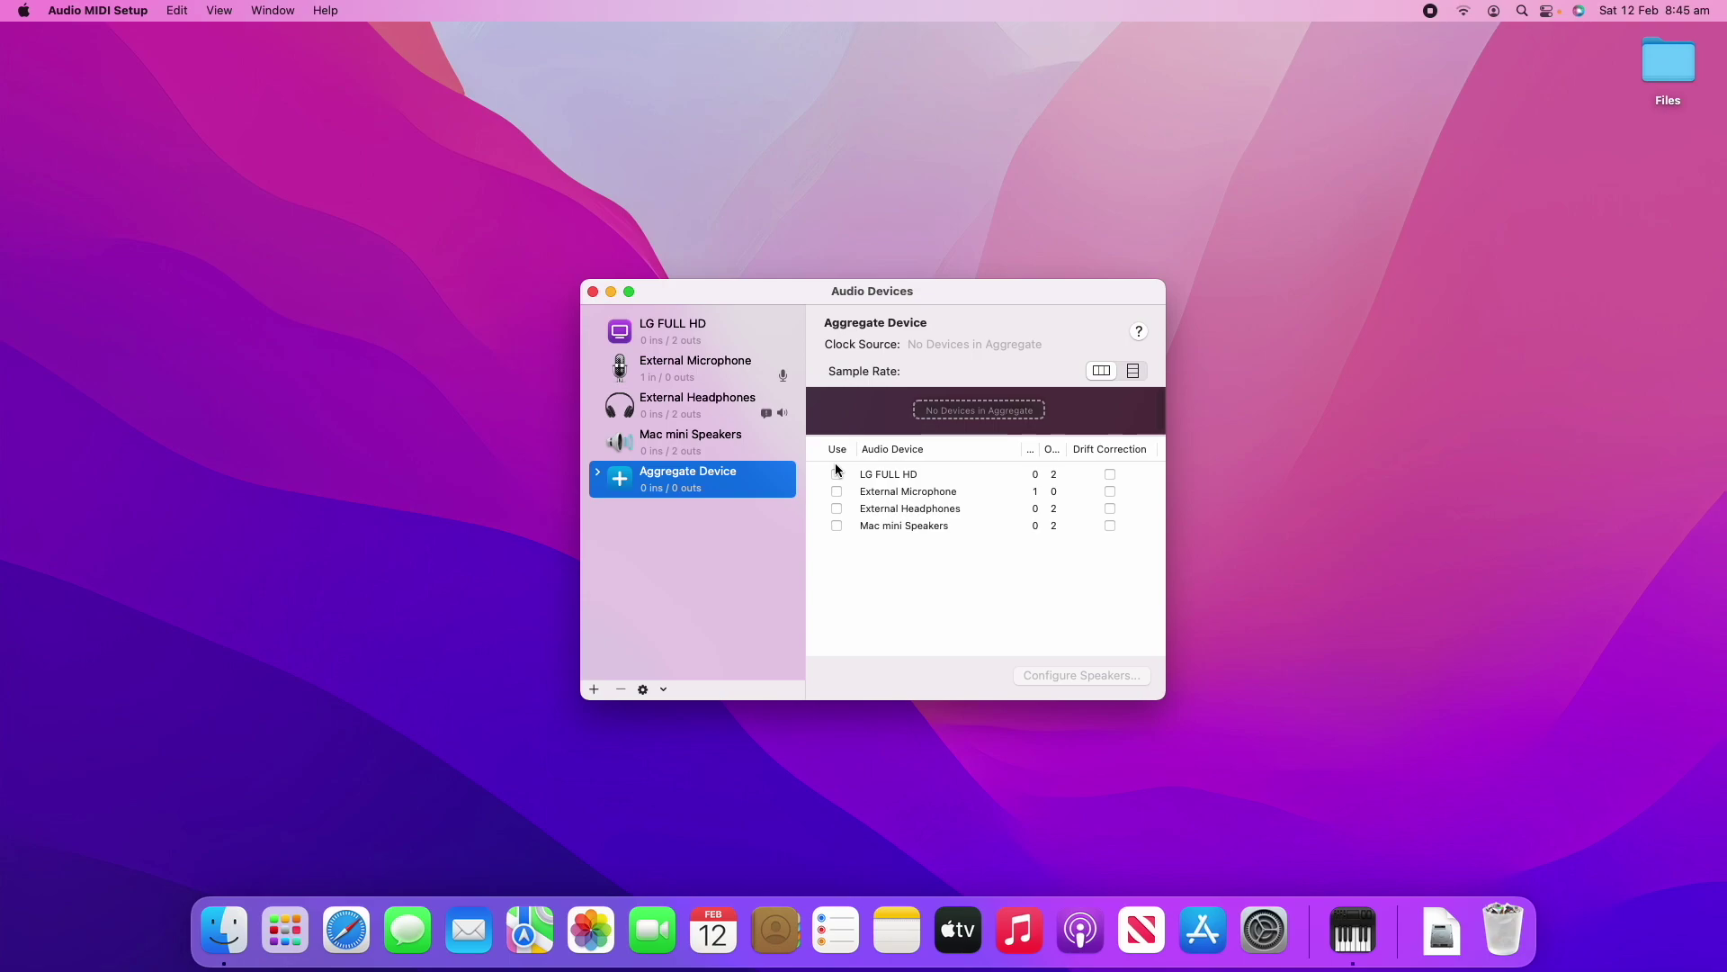
Include Mac mini Speakers and External Microphone in the Aggregate Device, with microphone drift correction on
{"action": "left_click", "coordinate": [836, 526]}
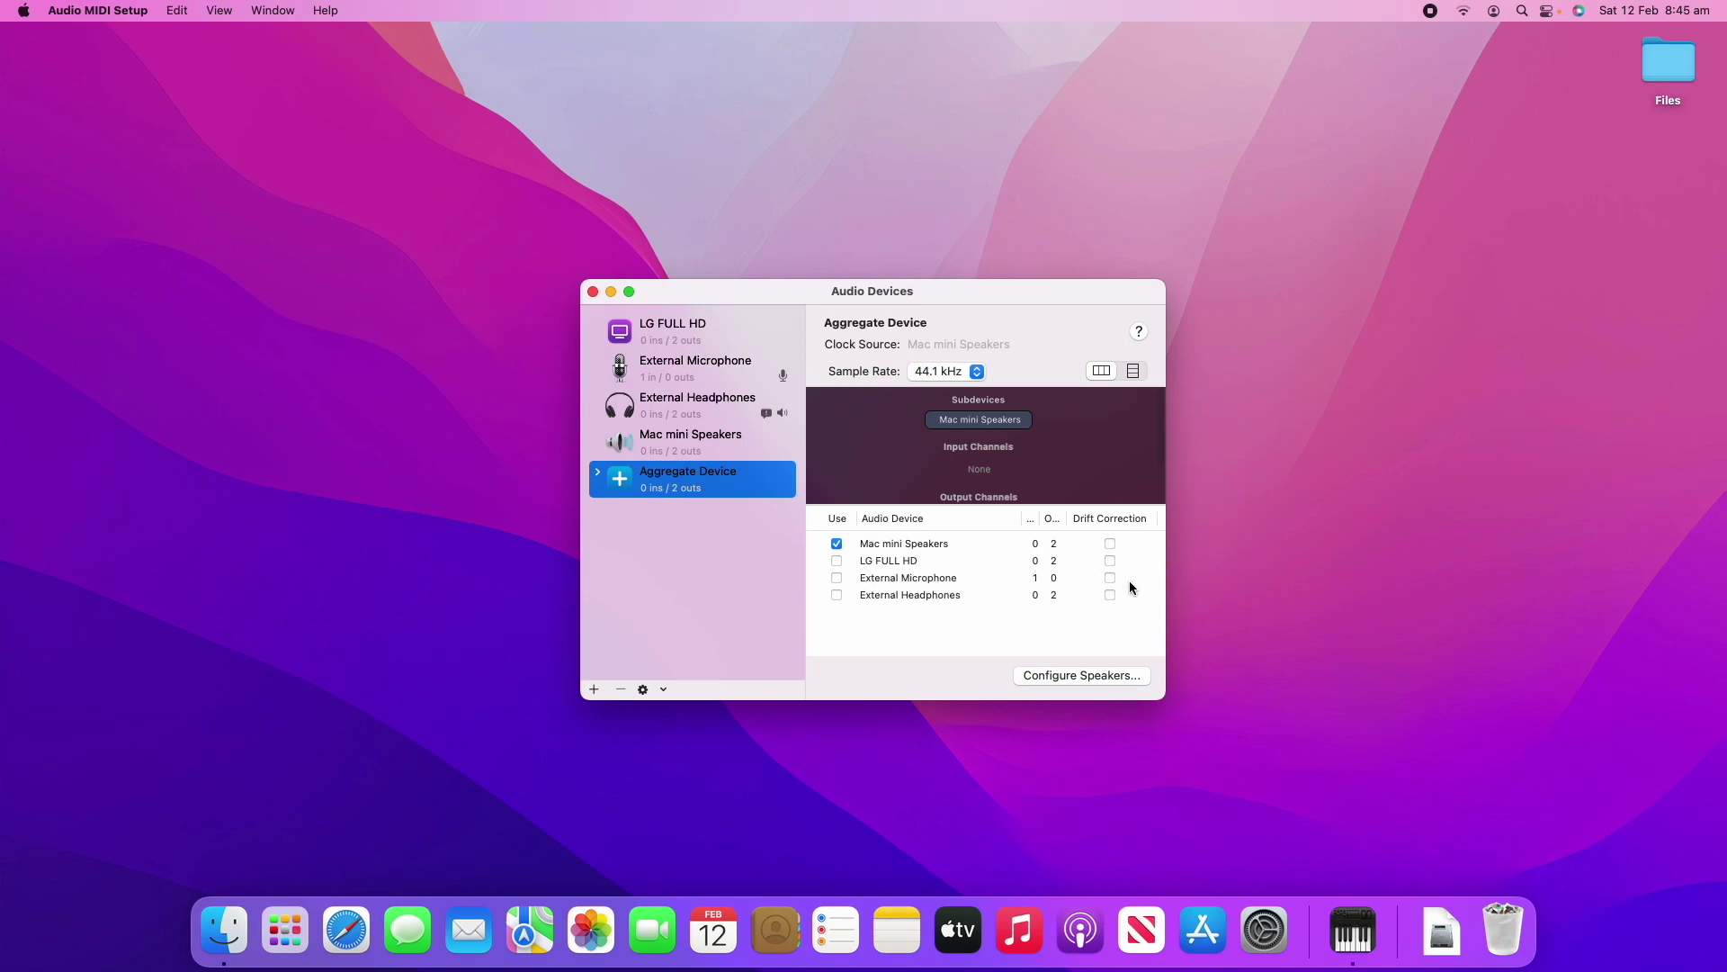
{"action": "left_click", "coordinate": [971, 422]}
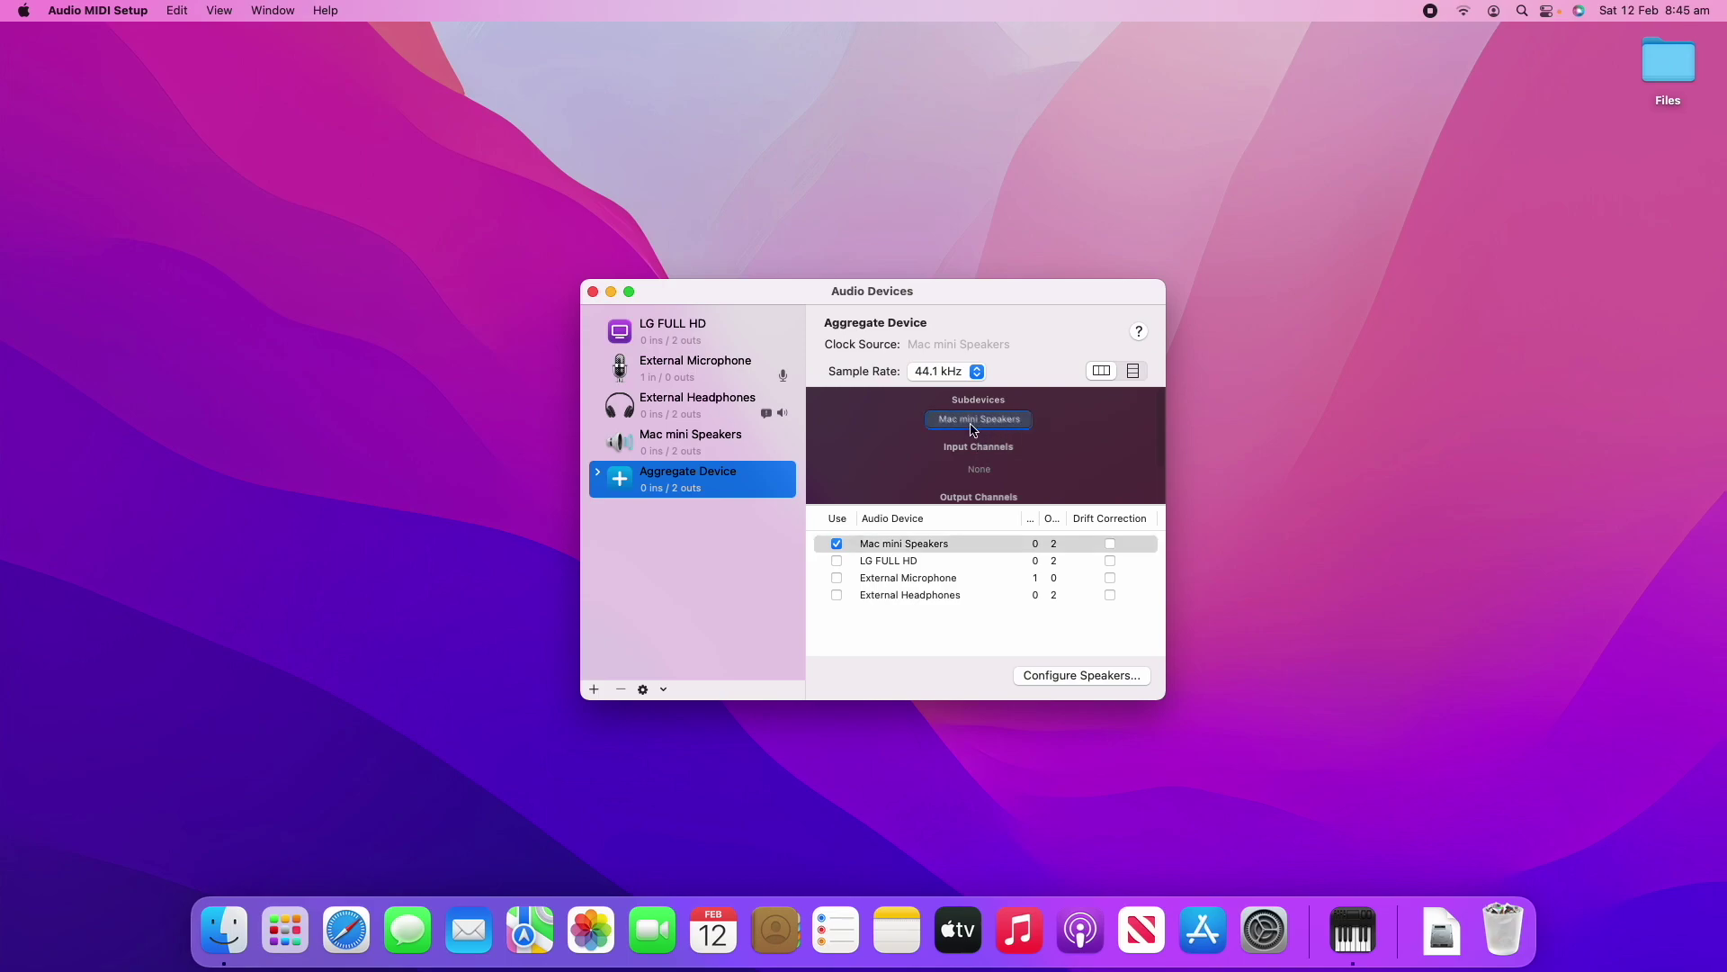
{"action": "left_click", "coordinate": [837, 579]}
{"action": "left_click_drag", "start_coordinate": [1027, 427], "coordinate": [930, 431]}
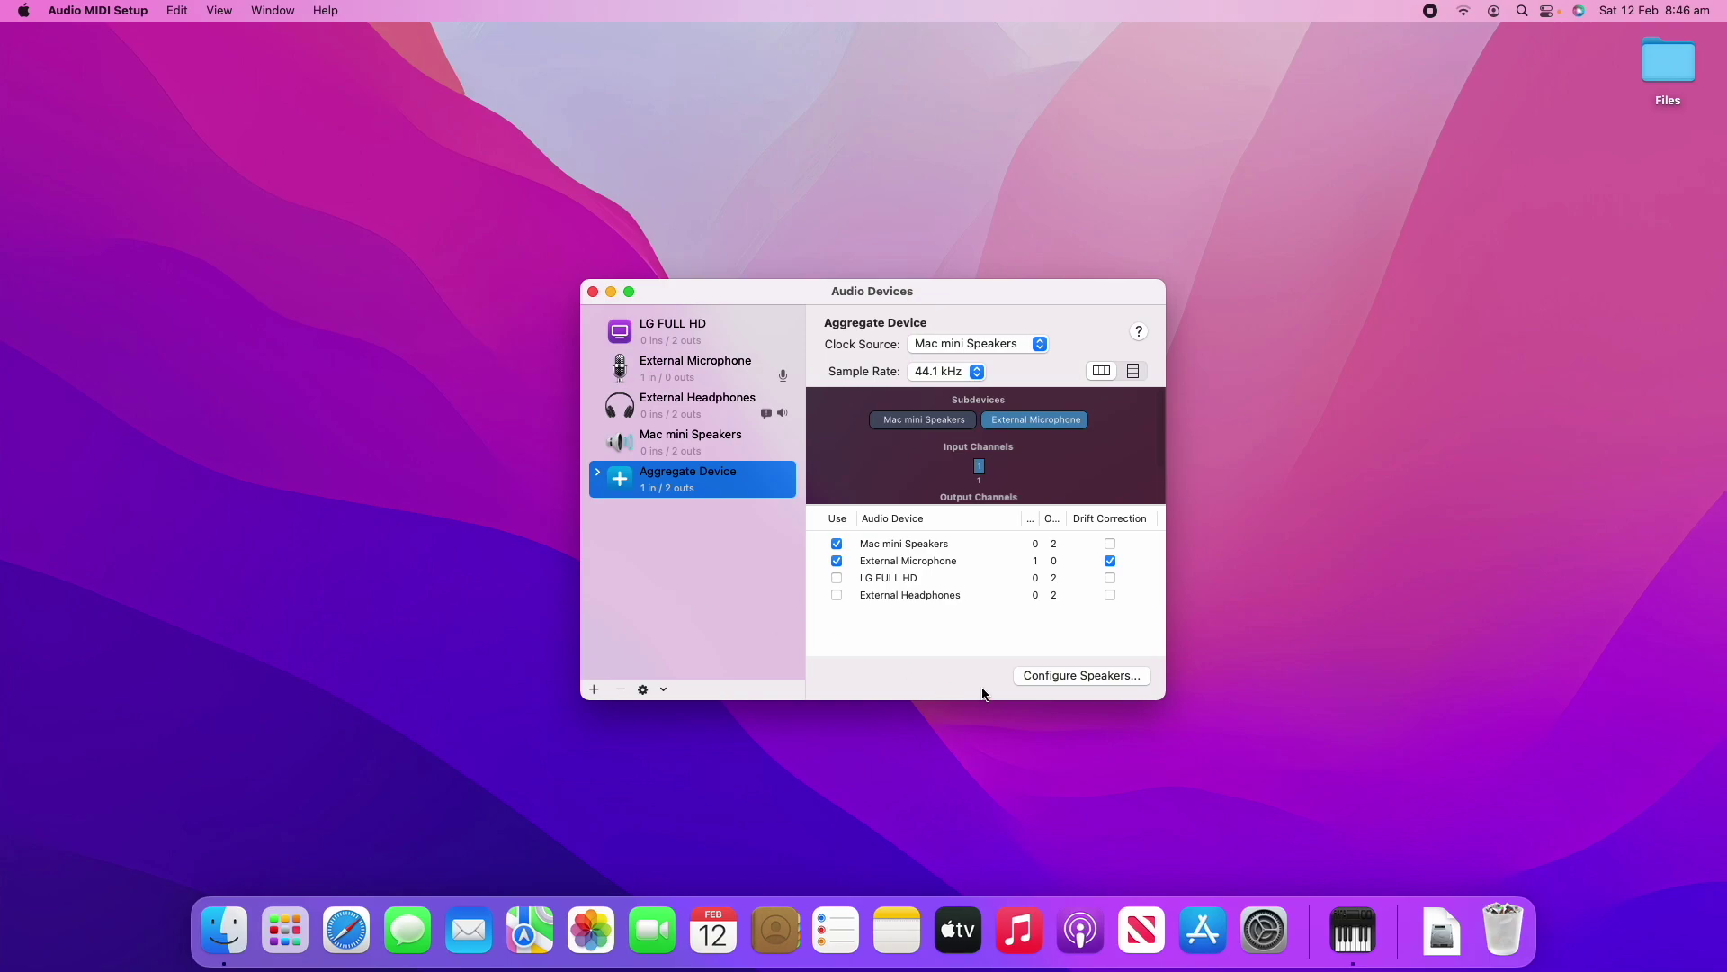
Open the Aggregate Device's Stereo speaker configuration and set the room view to Isometric
{"action": "left_click", "coordinate": [1094, 678]}
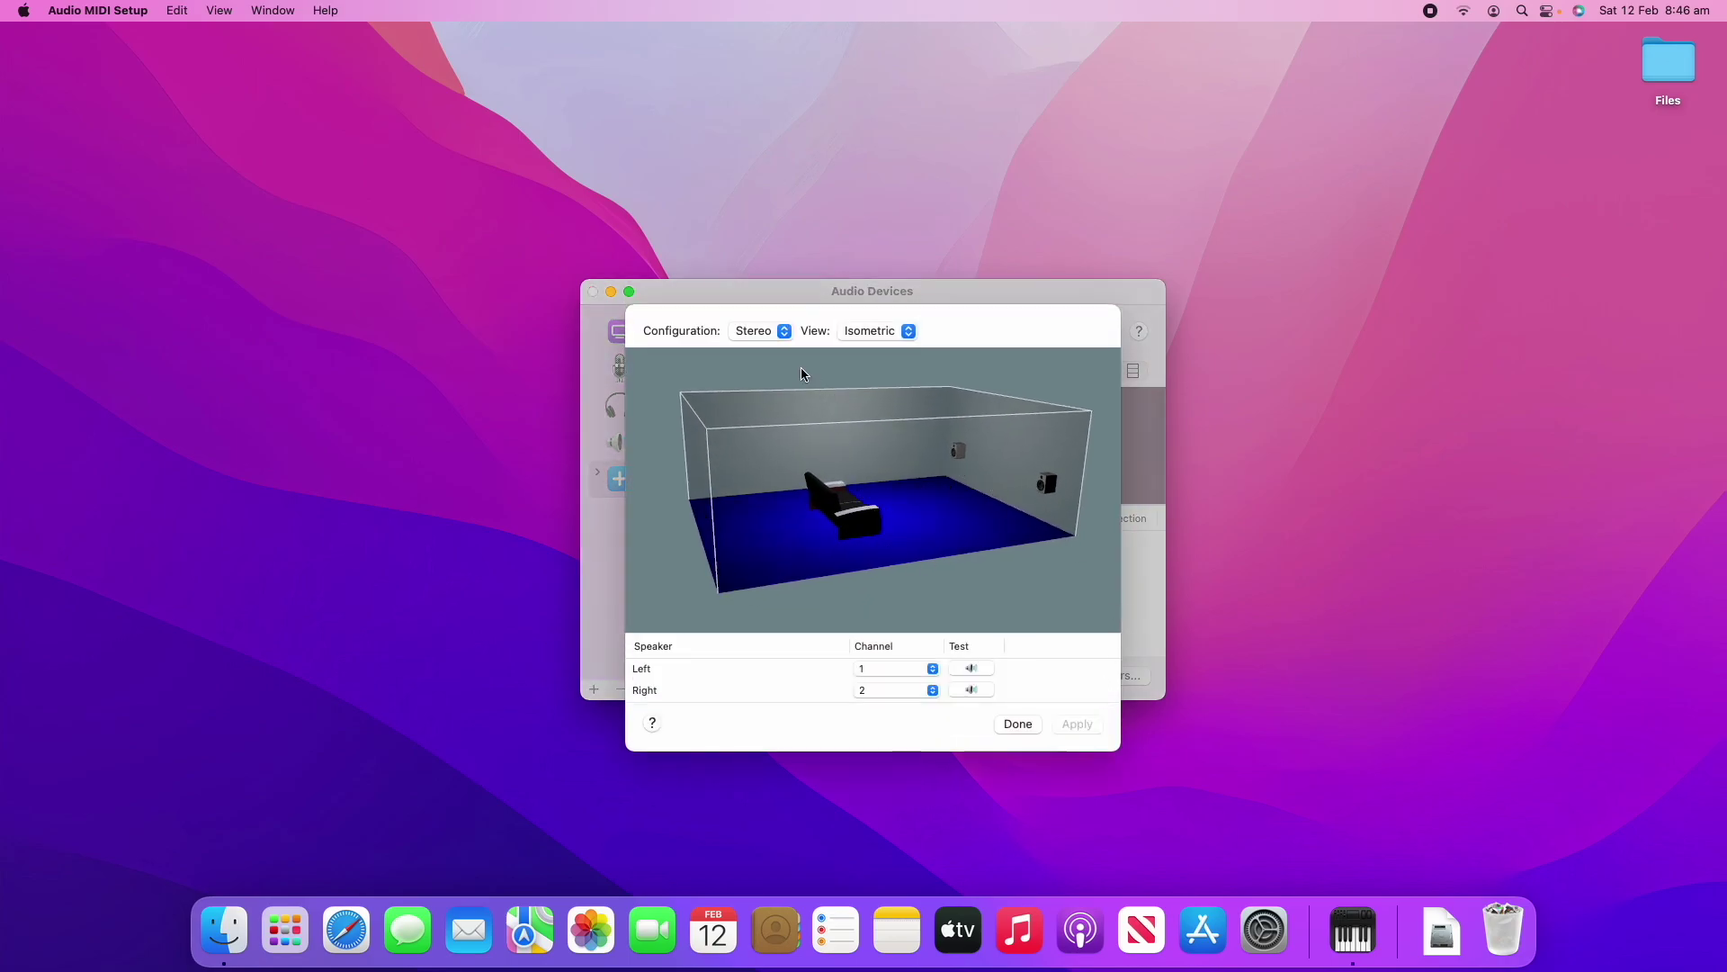
{"action": "left_click", "coordinate": [785, 331]}
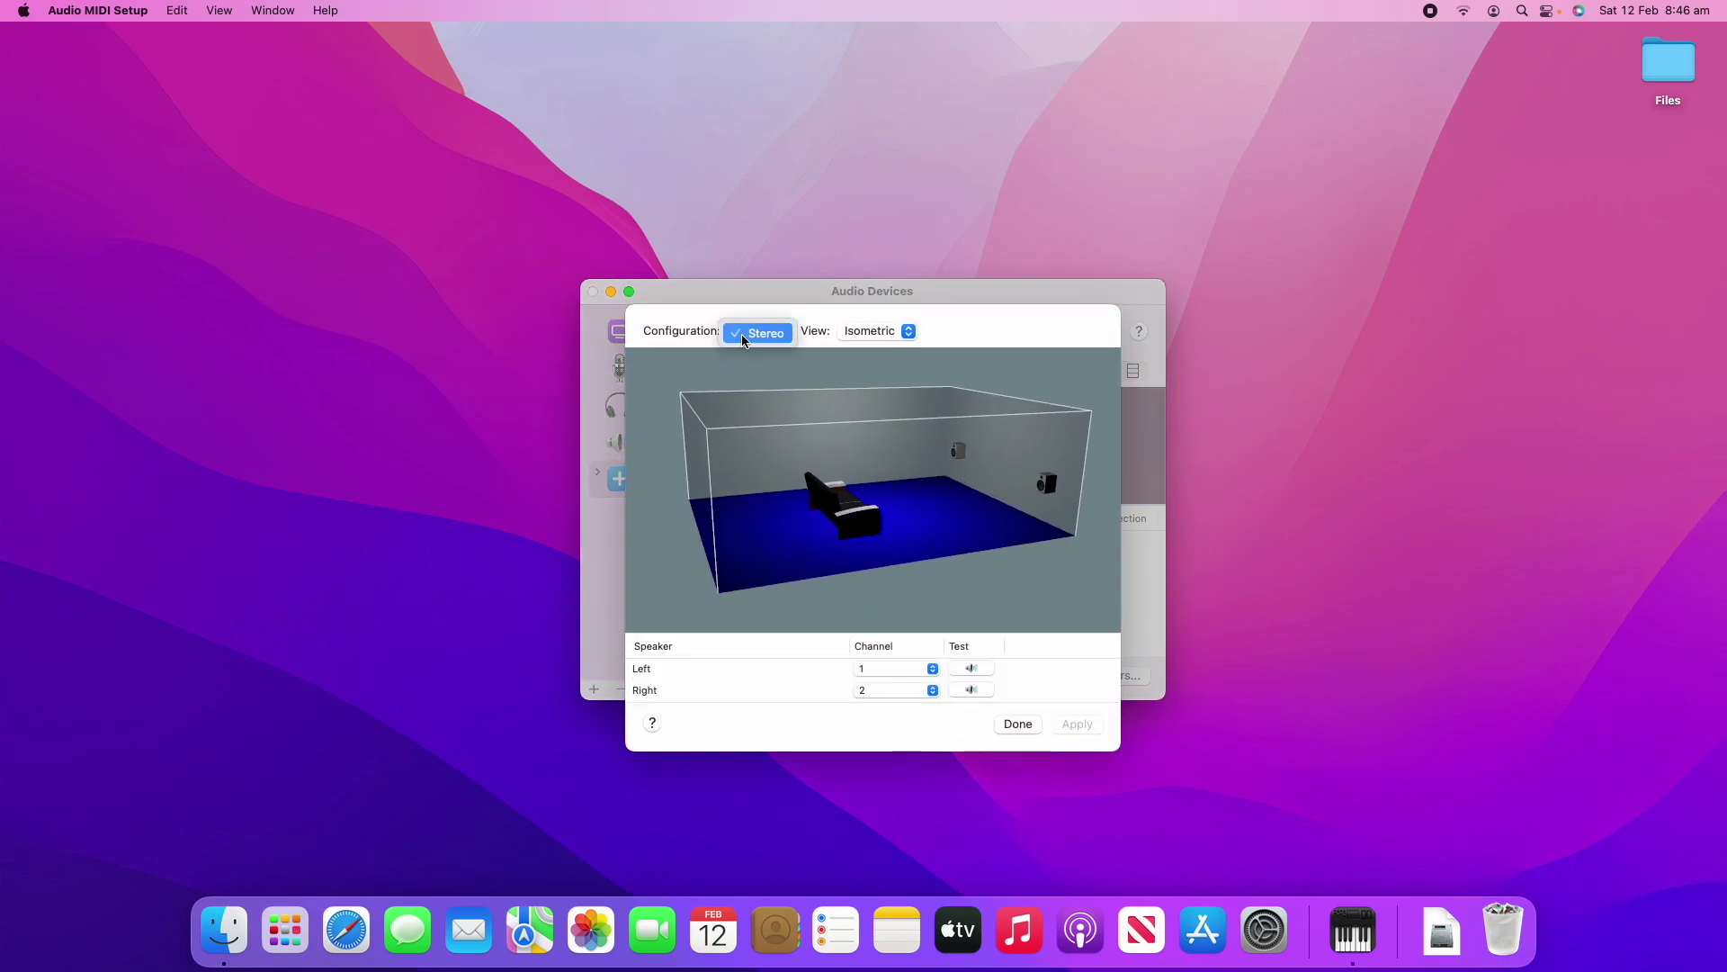
{"action": "left_click", "coordinate": [754, 335]}
{"action": "left_click", "coordinate": [830, 331]}
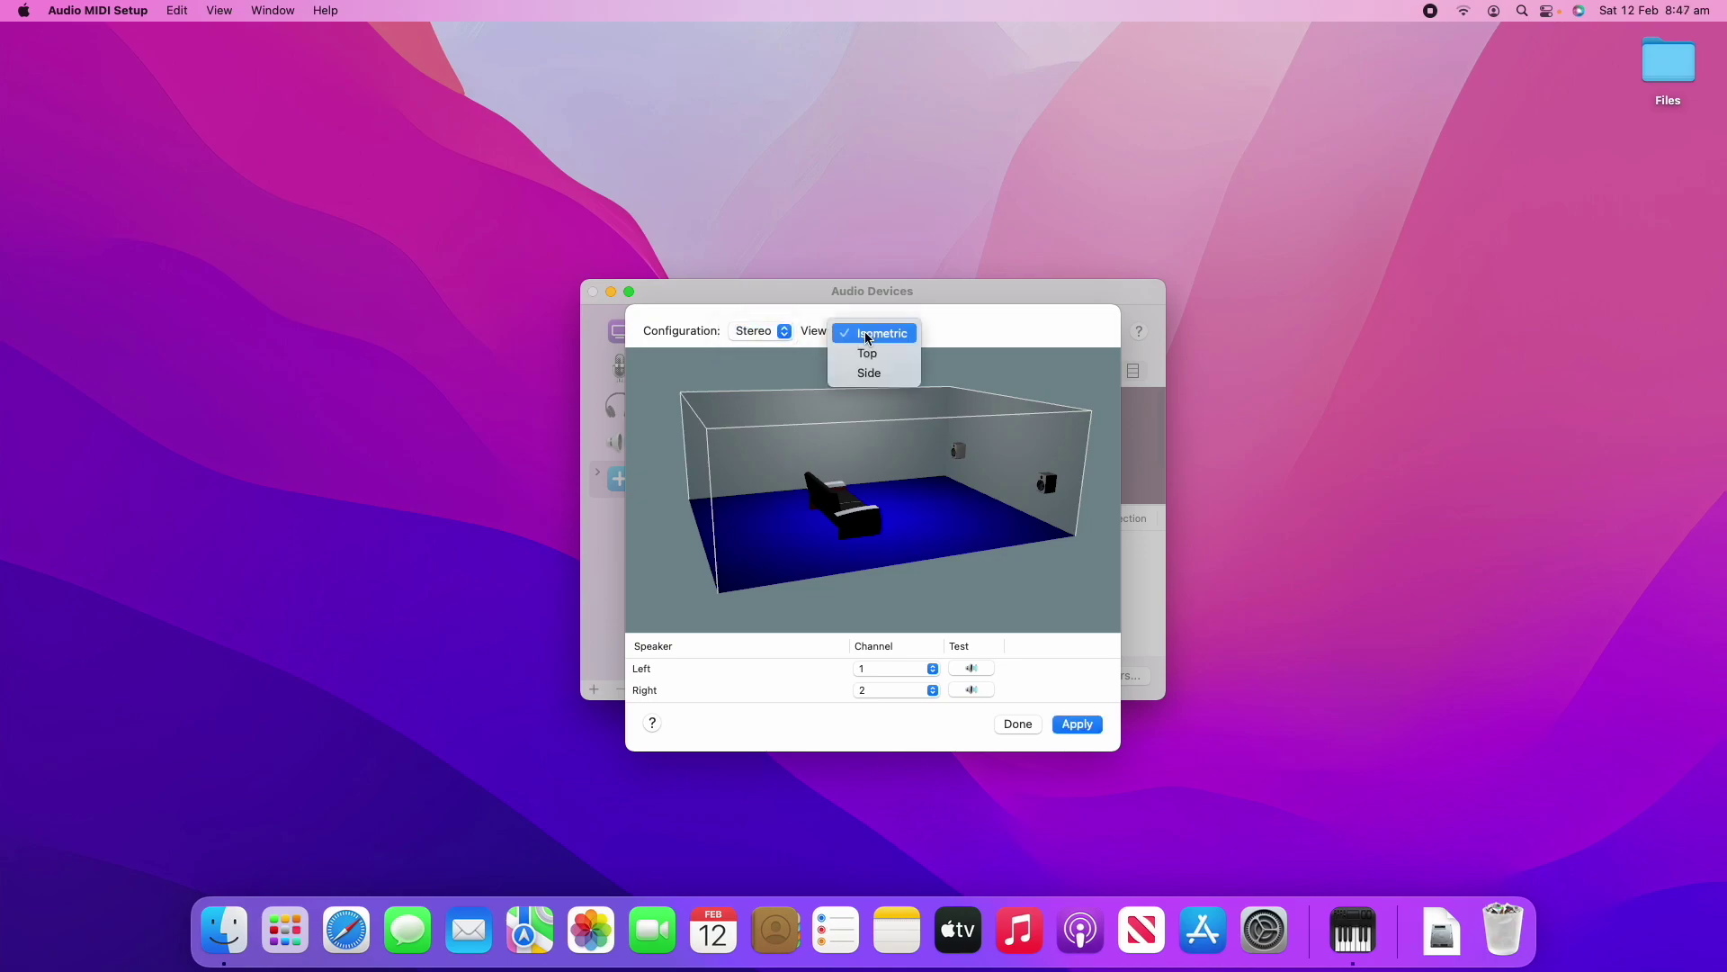
{"action": "left_click", "coordinate": [888, 351]}
{"action": "left_click", "coordinate": [890, 335]}
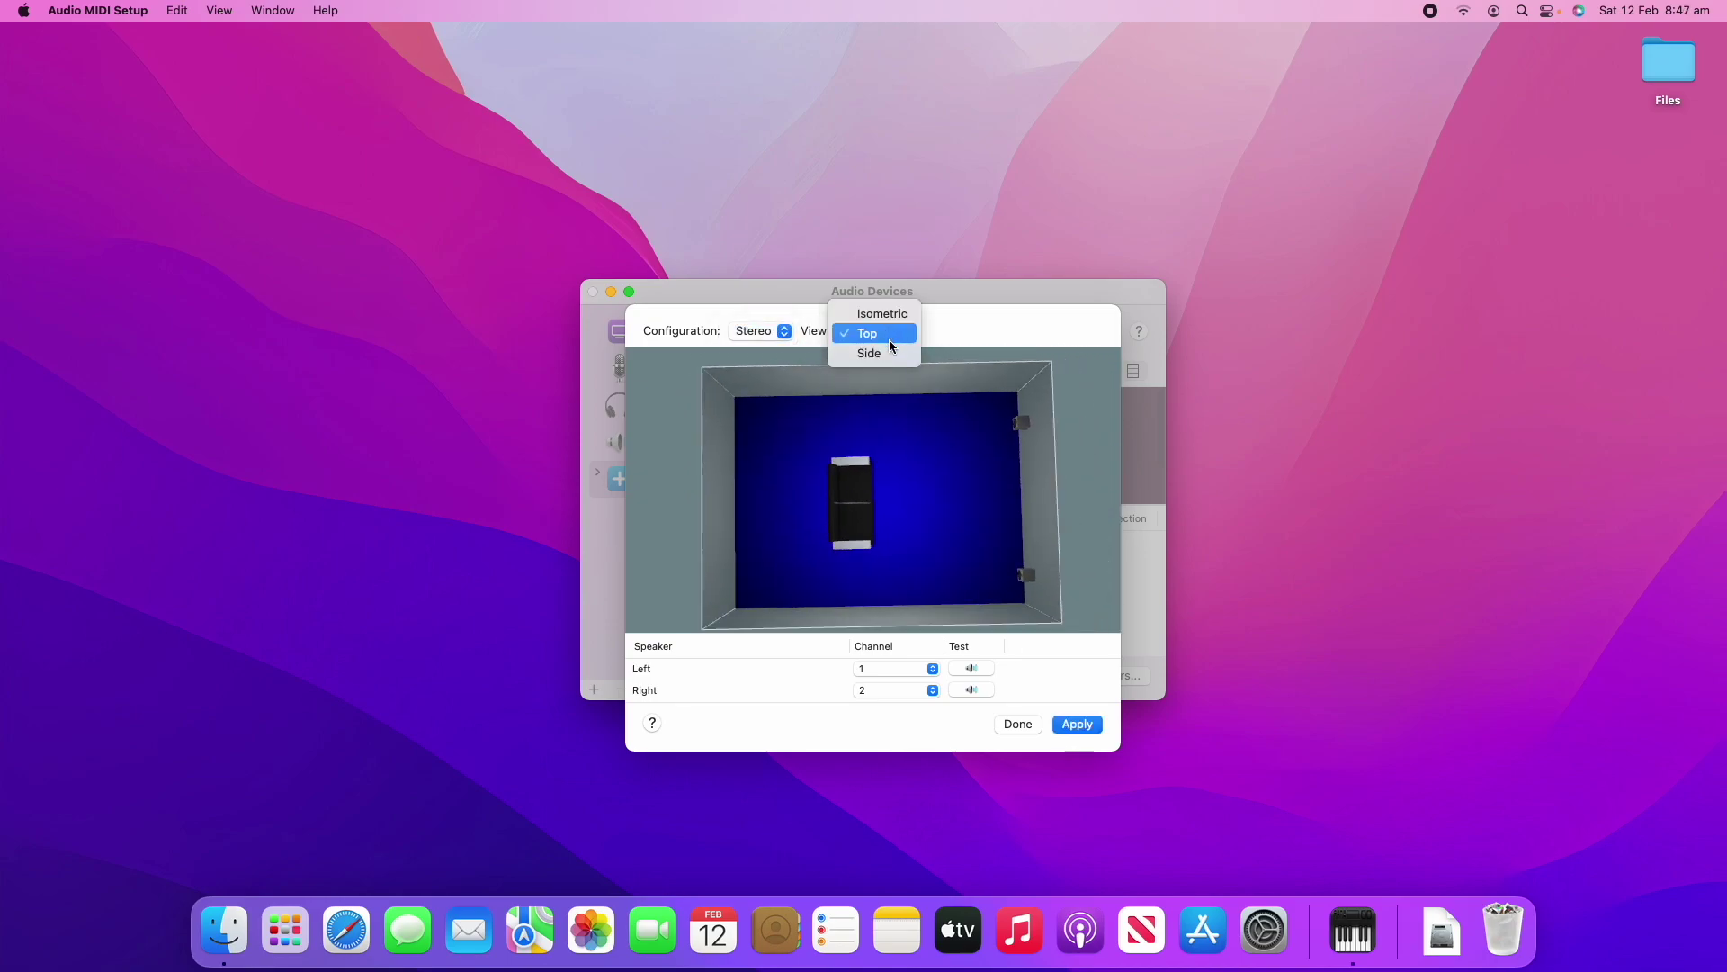
{"action": "left_click", "coordinate": [889, 353]}
{"action": "left_click", "coordinate": [892, 332]}
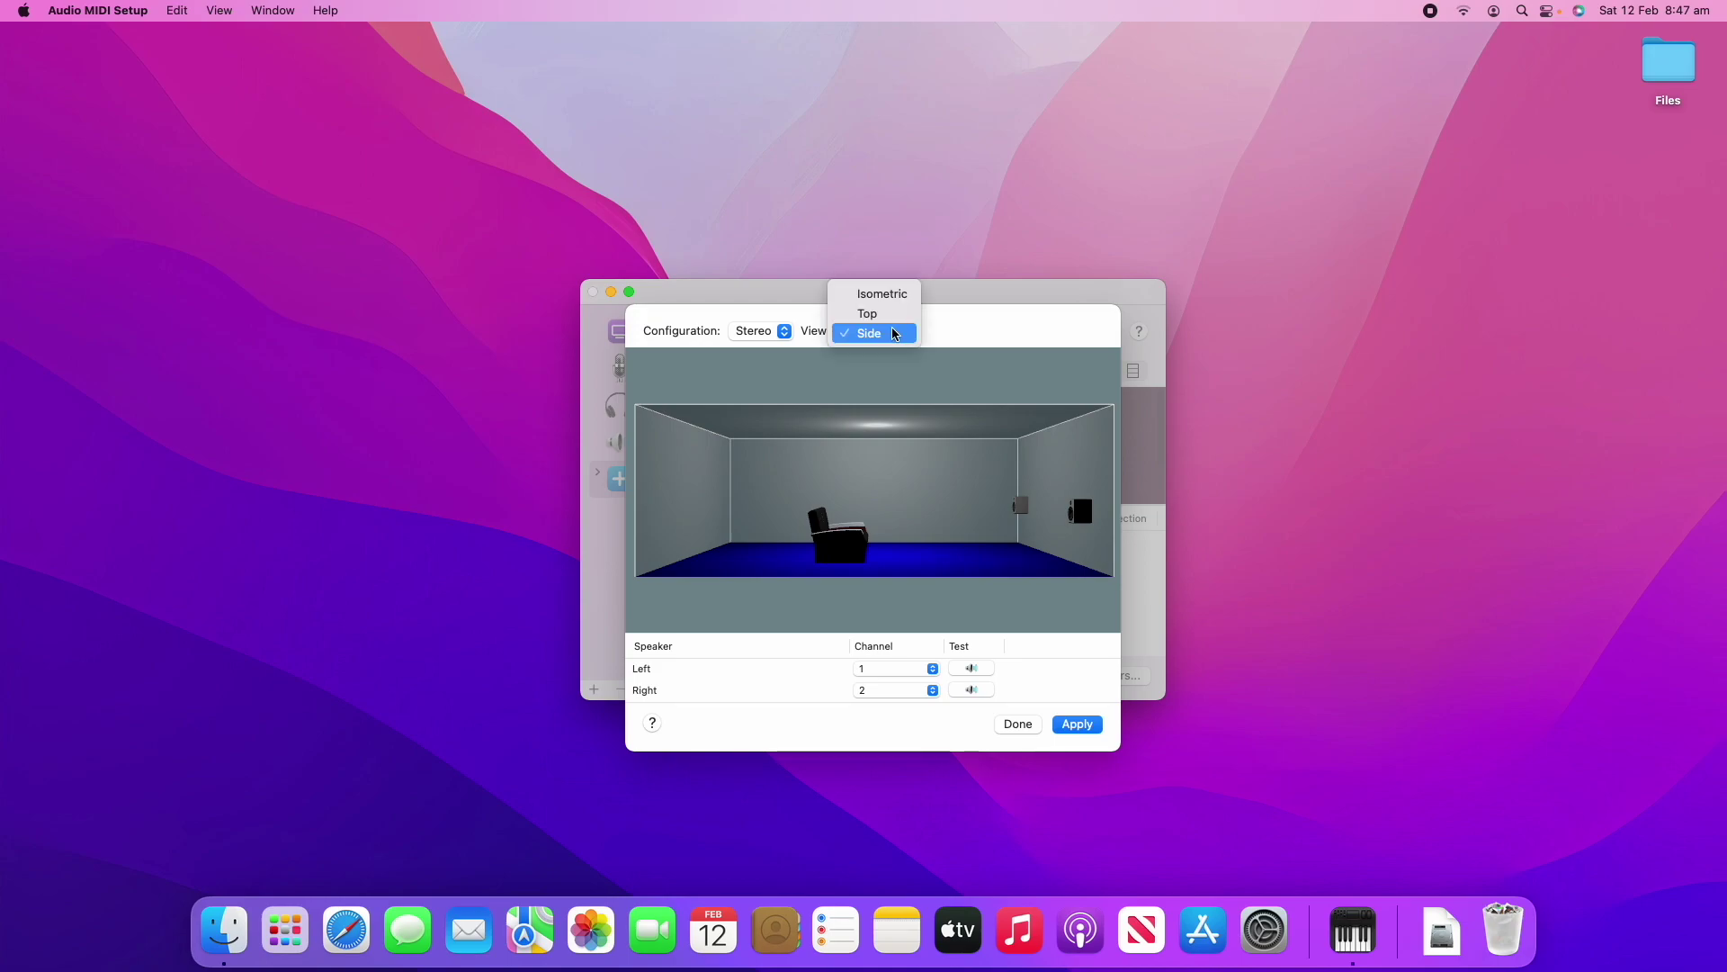
{"action": "left_click", "coordinate": [882, 299]}
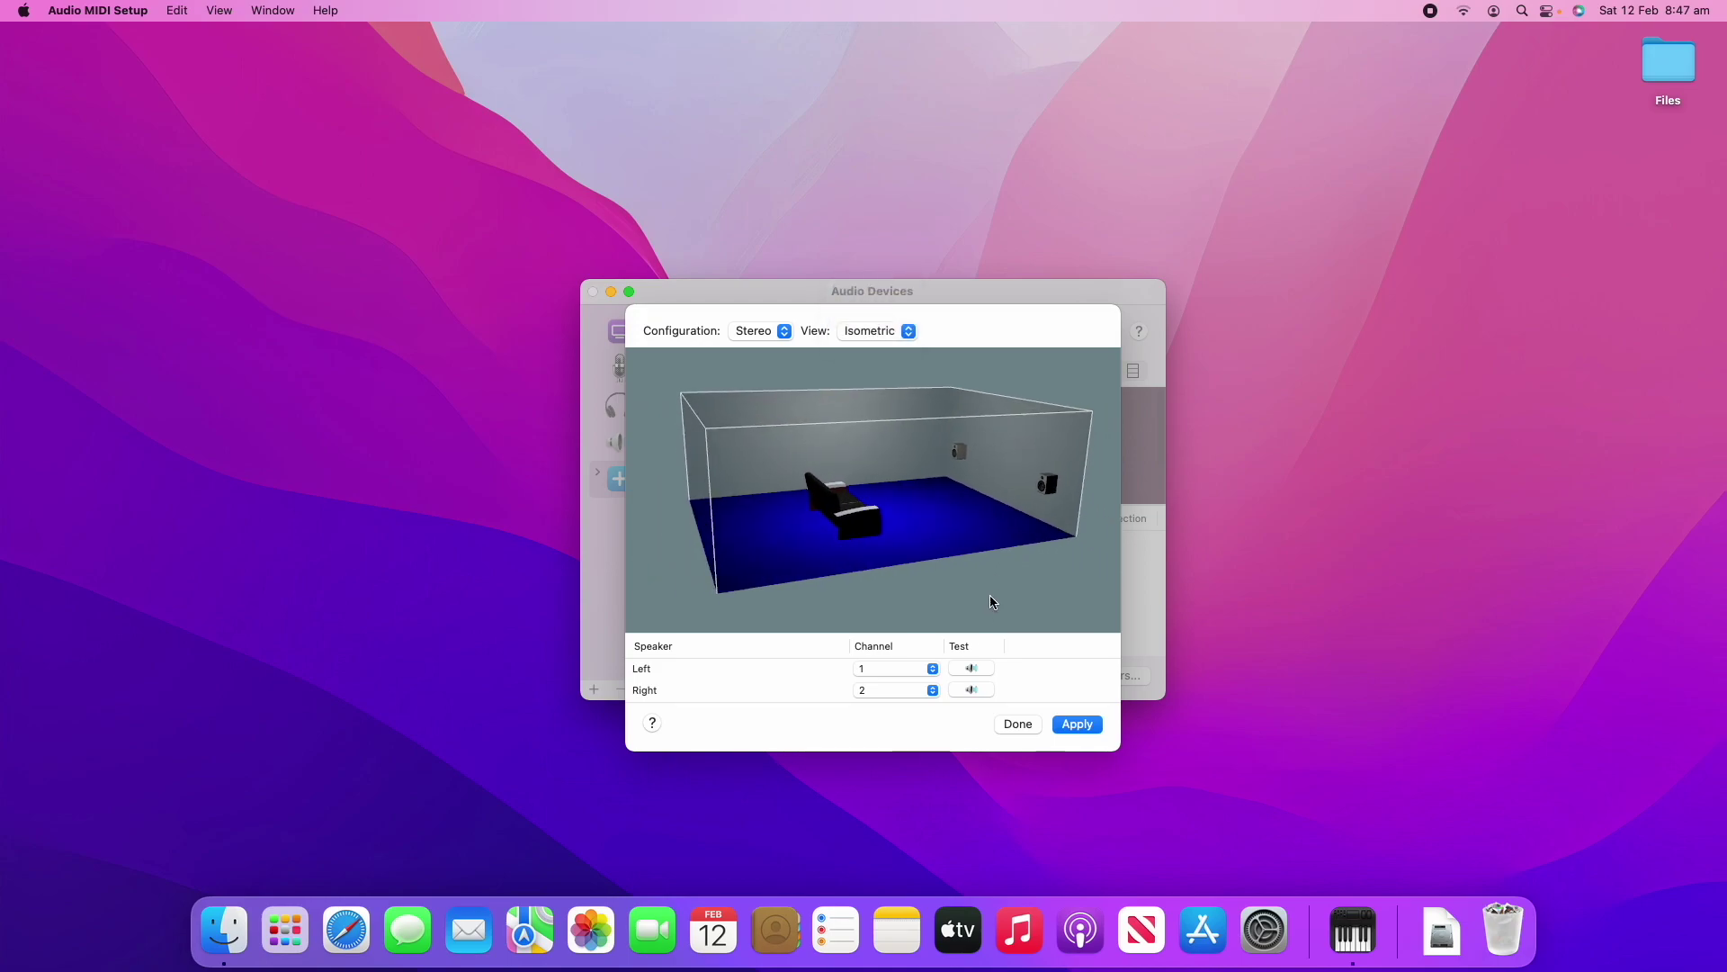
Keep Left on channel 1 and Right on channel 2, then close without applying
{"action": "left_click", "coordinate": [897, 674]}
{"action": "left_click", "coordinate": [896, 671]}
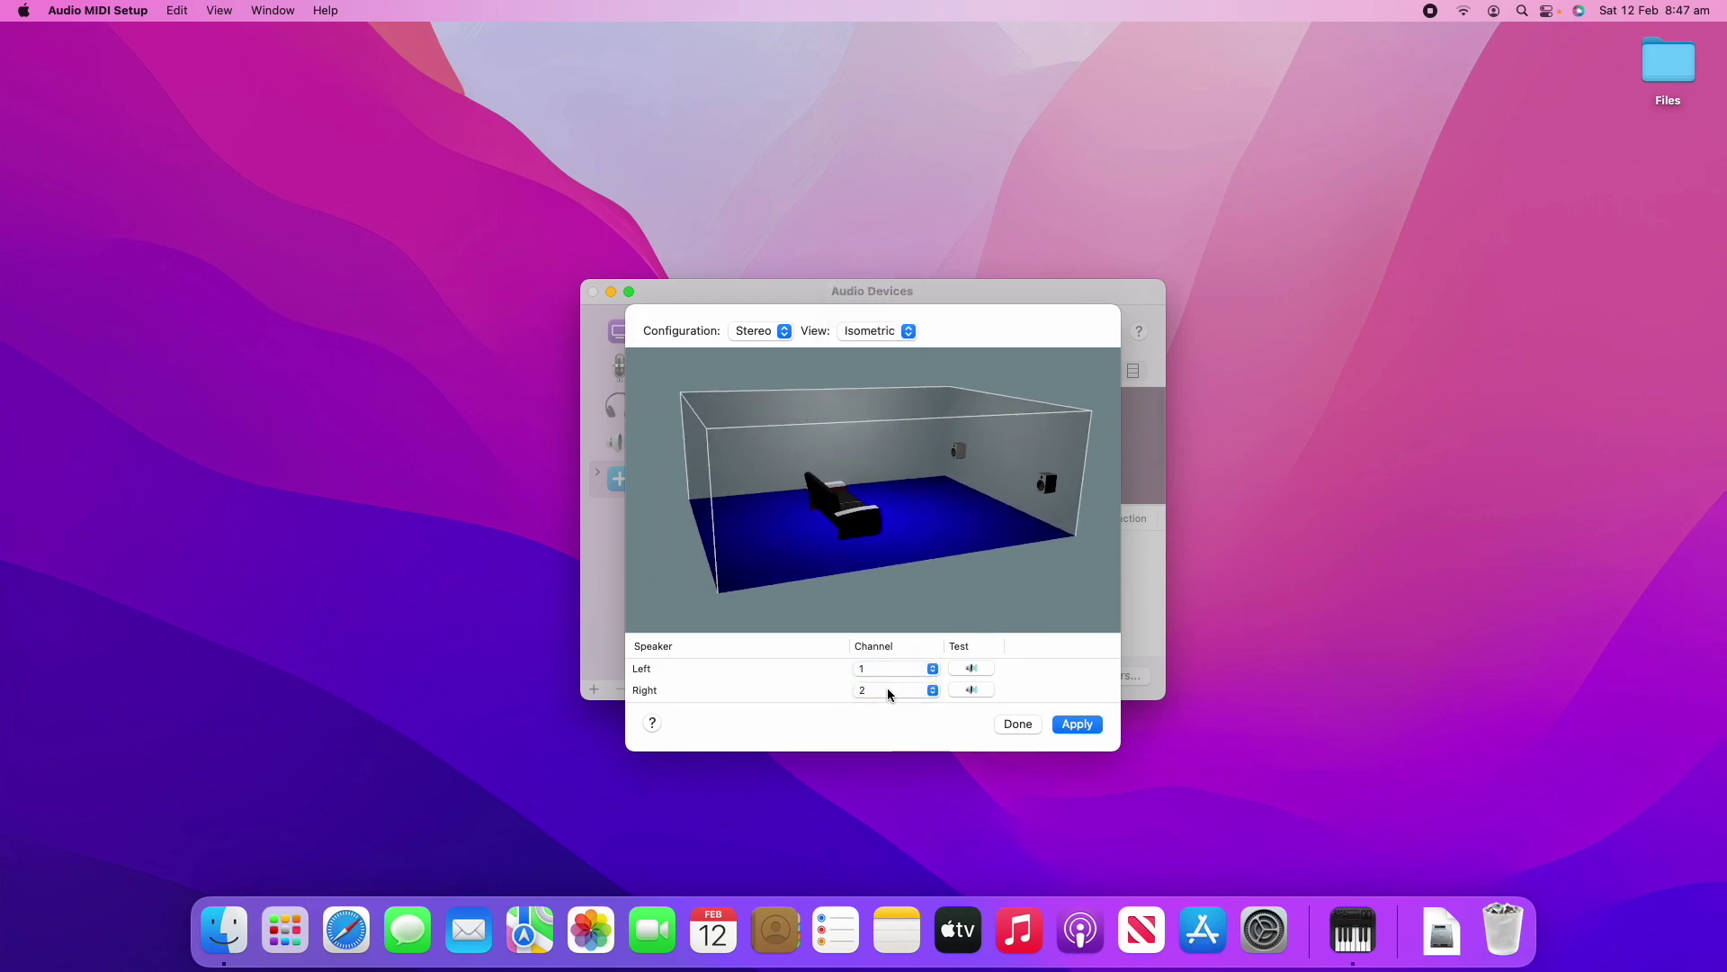
{"action": "left_click", "coordinate": [887, 690]}
{"action": "left_click", "coordinate": [889, 690]}
{"action": "left_click", "coordinate": [1018, 724]}
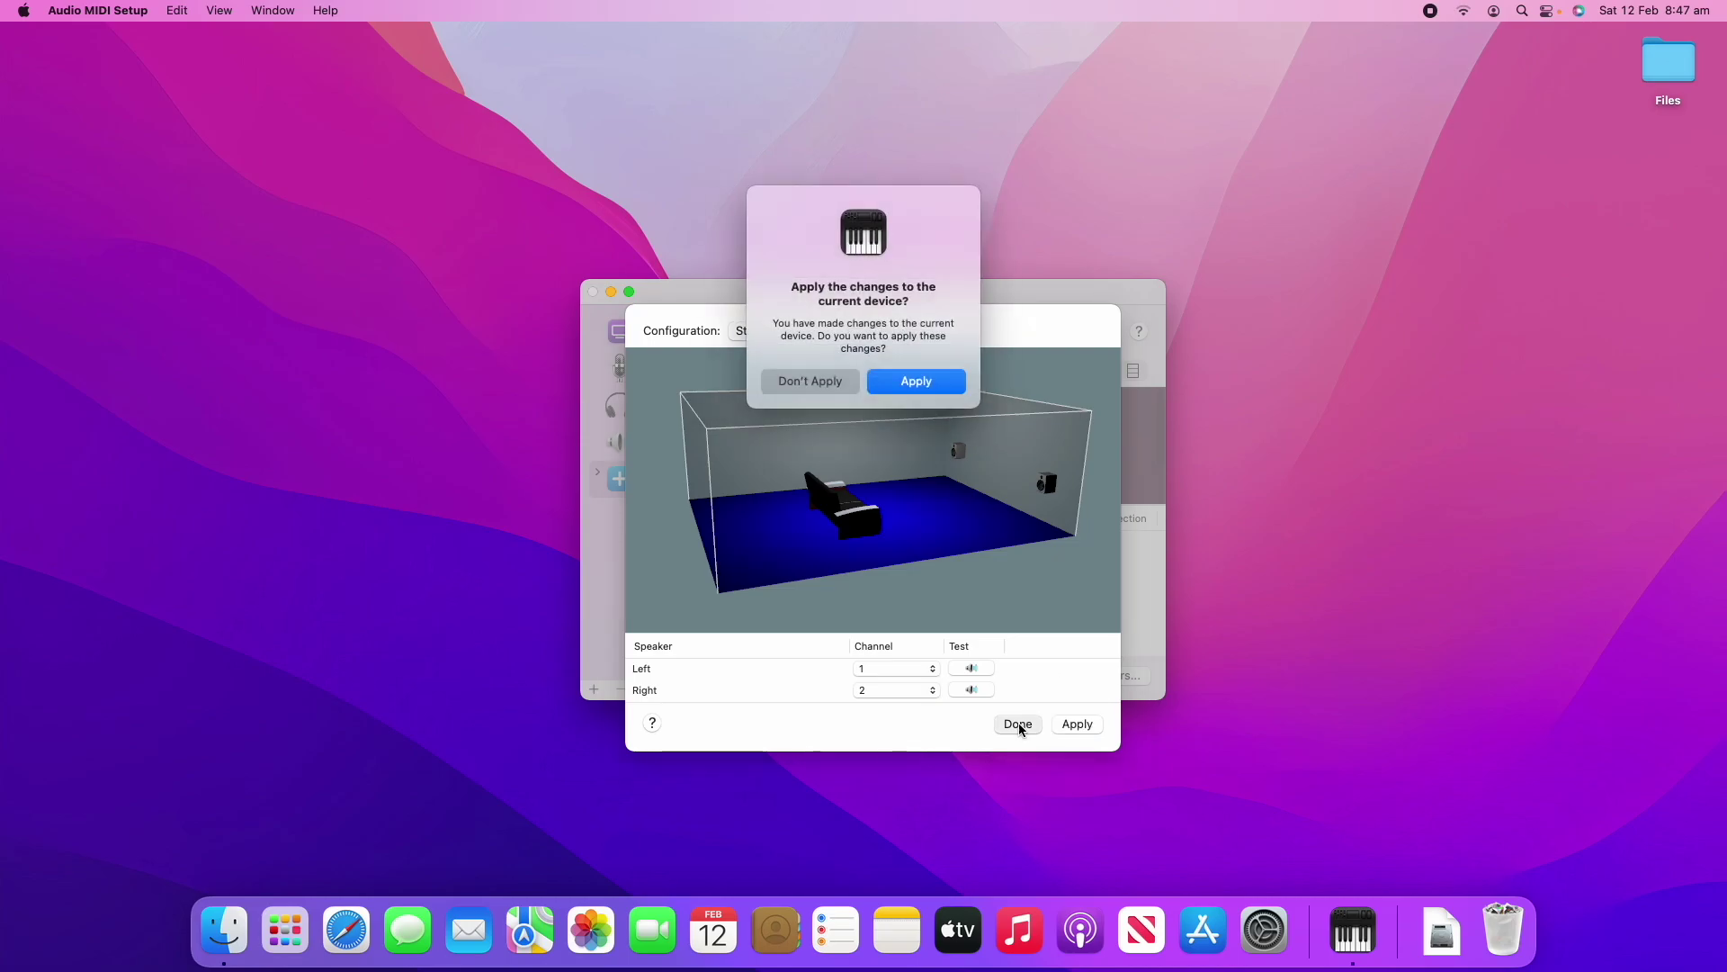
{"action": "left_click", "coordinate": [804, 381]}
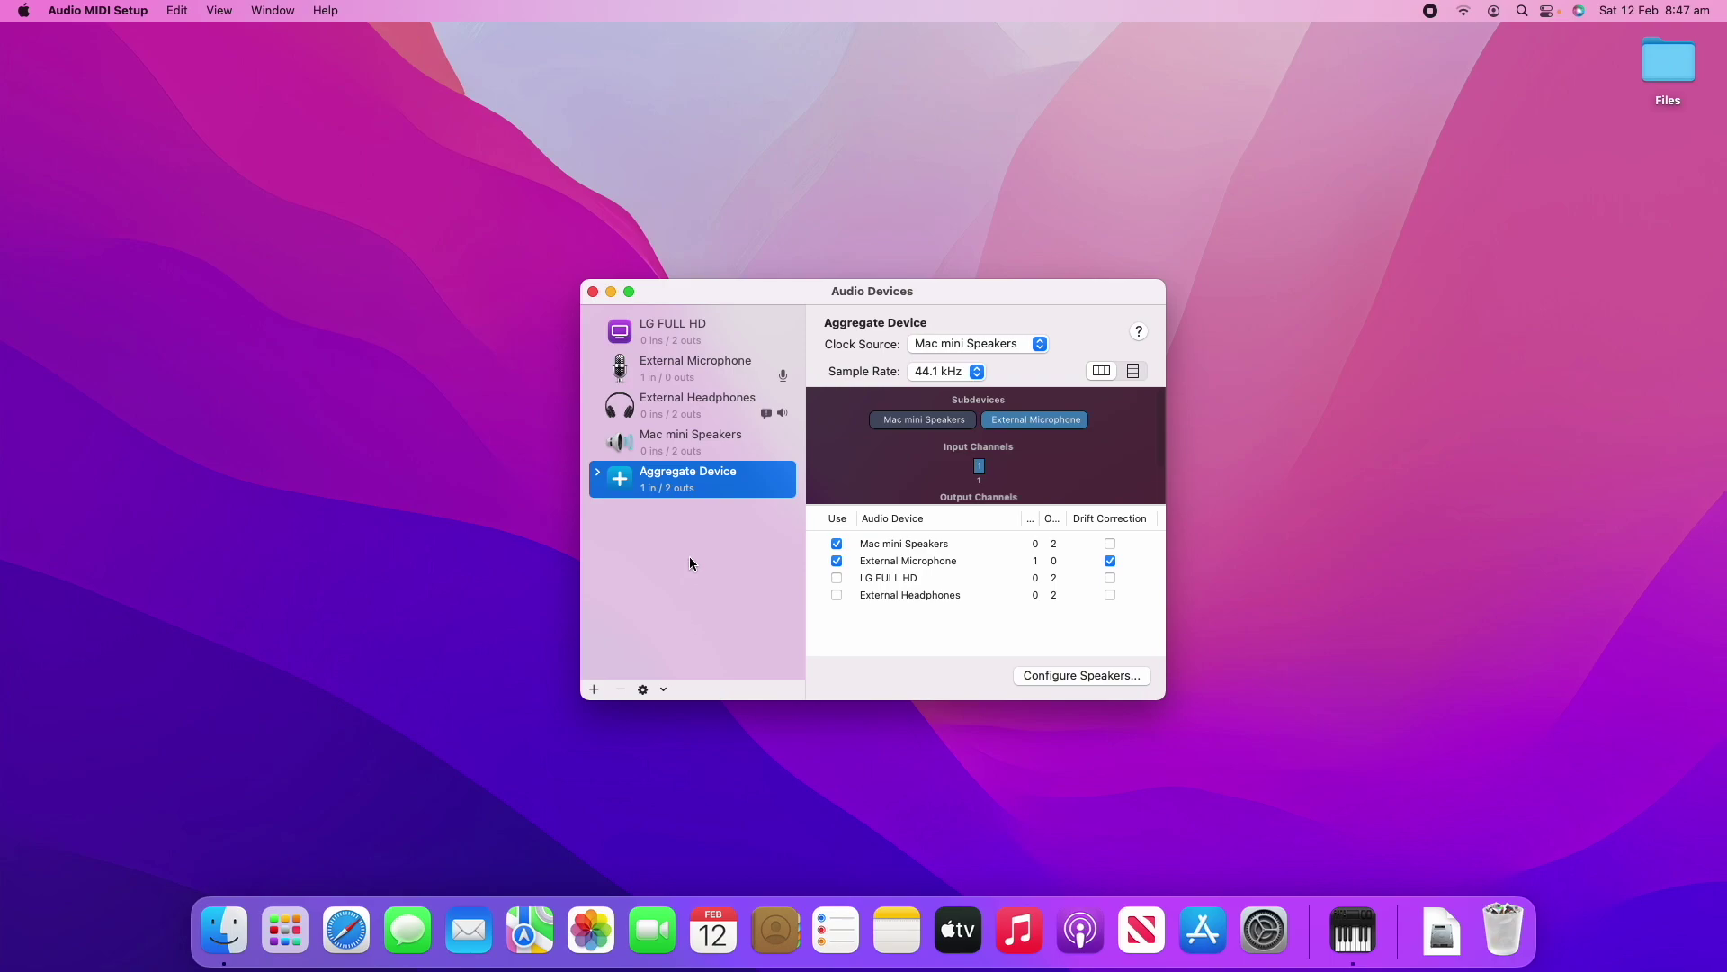
Create a Multi-Output Device and add Mac mini Speakers alongside External Headphones
{"action": "left_click", "coordinate": [593, 689]}
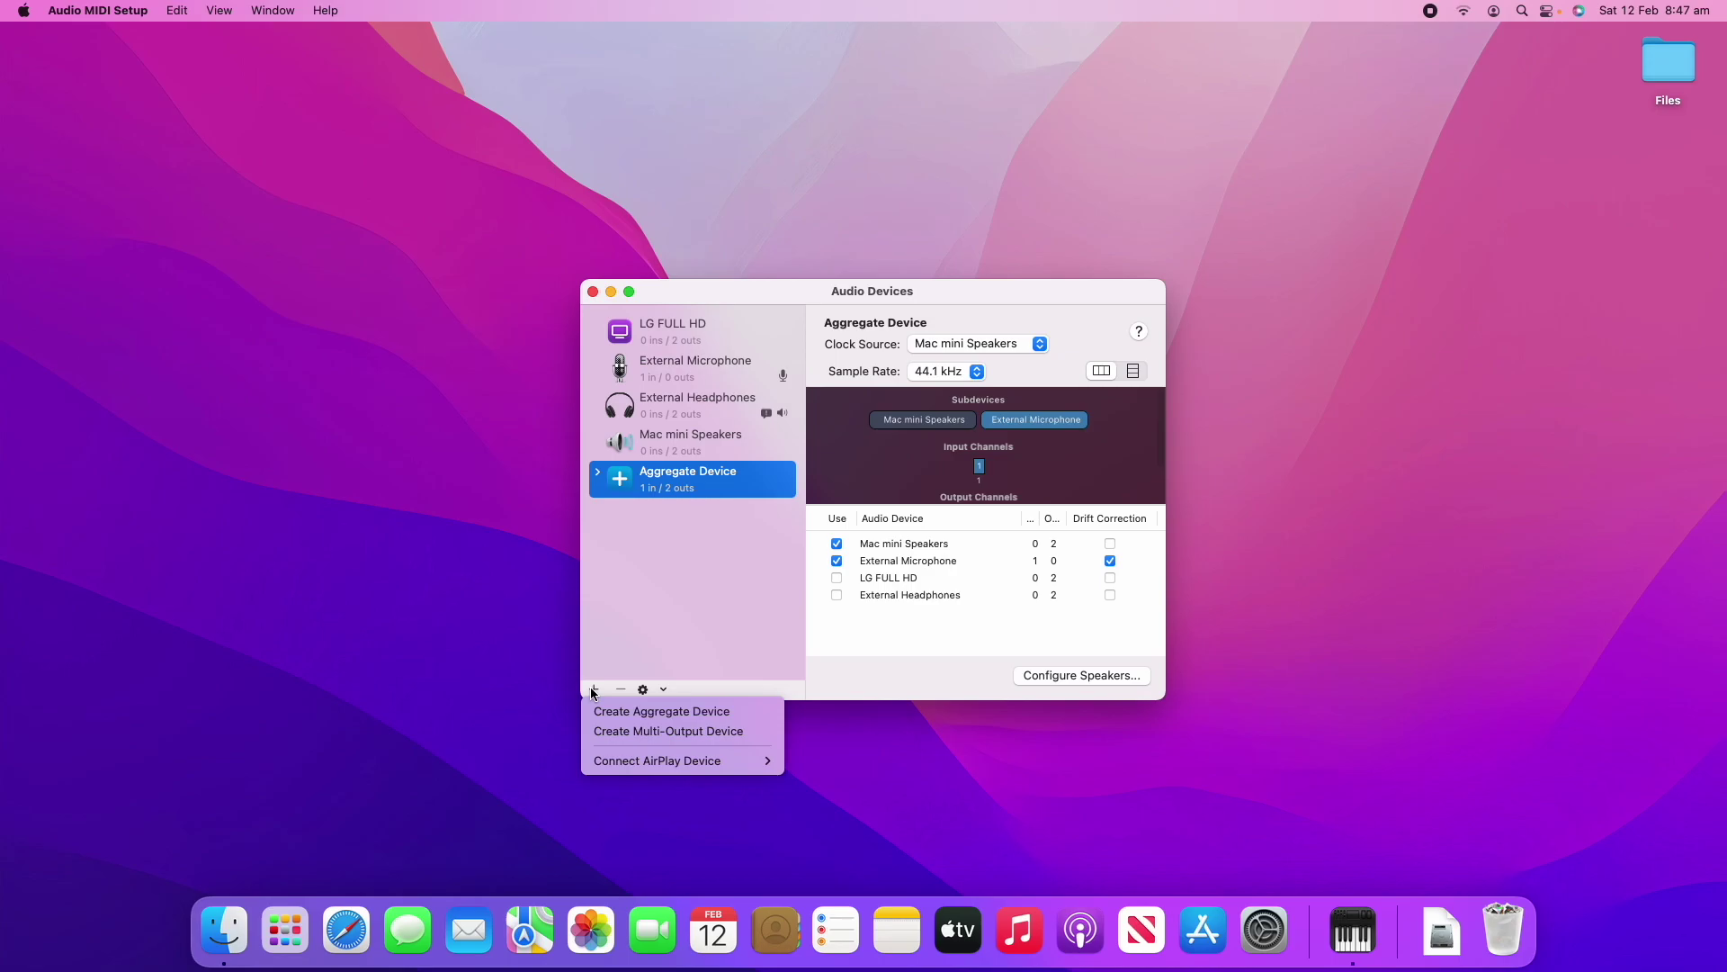
{"action": "left_click", "coordinate": [596, 731]}
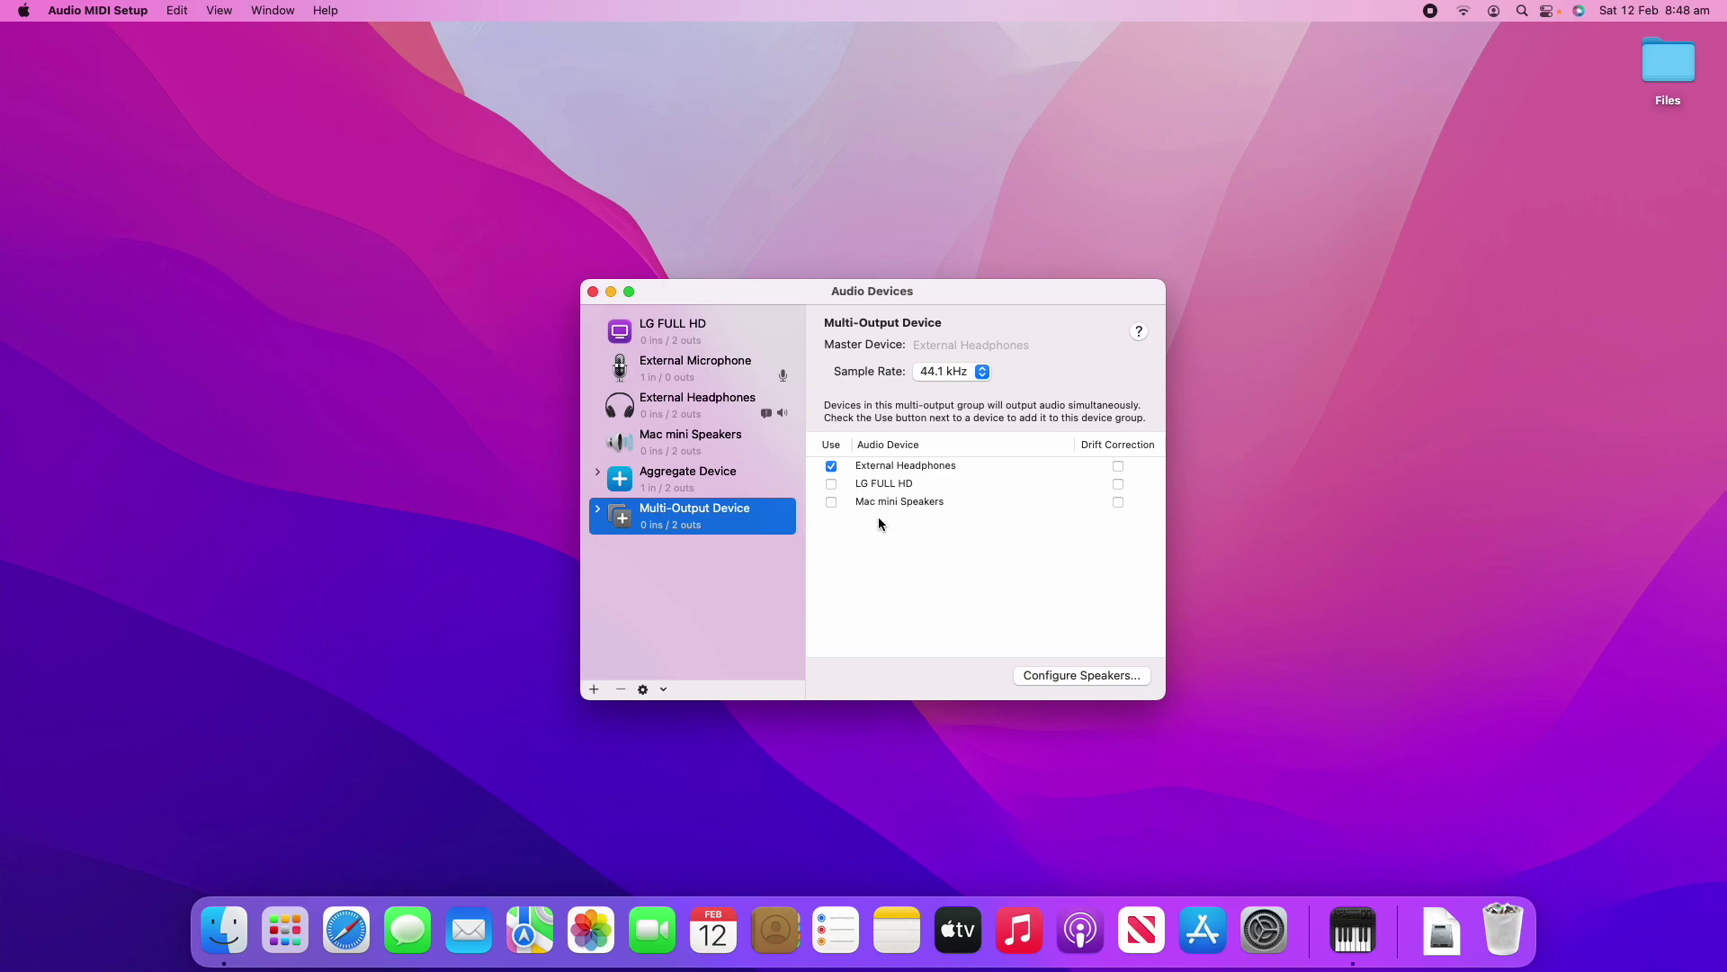
{"action": "left_click", "coordinate": [831, 502]}
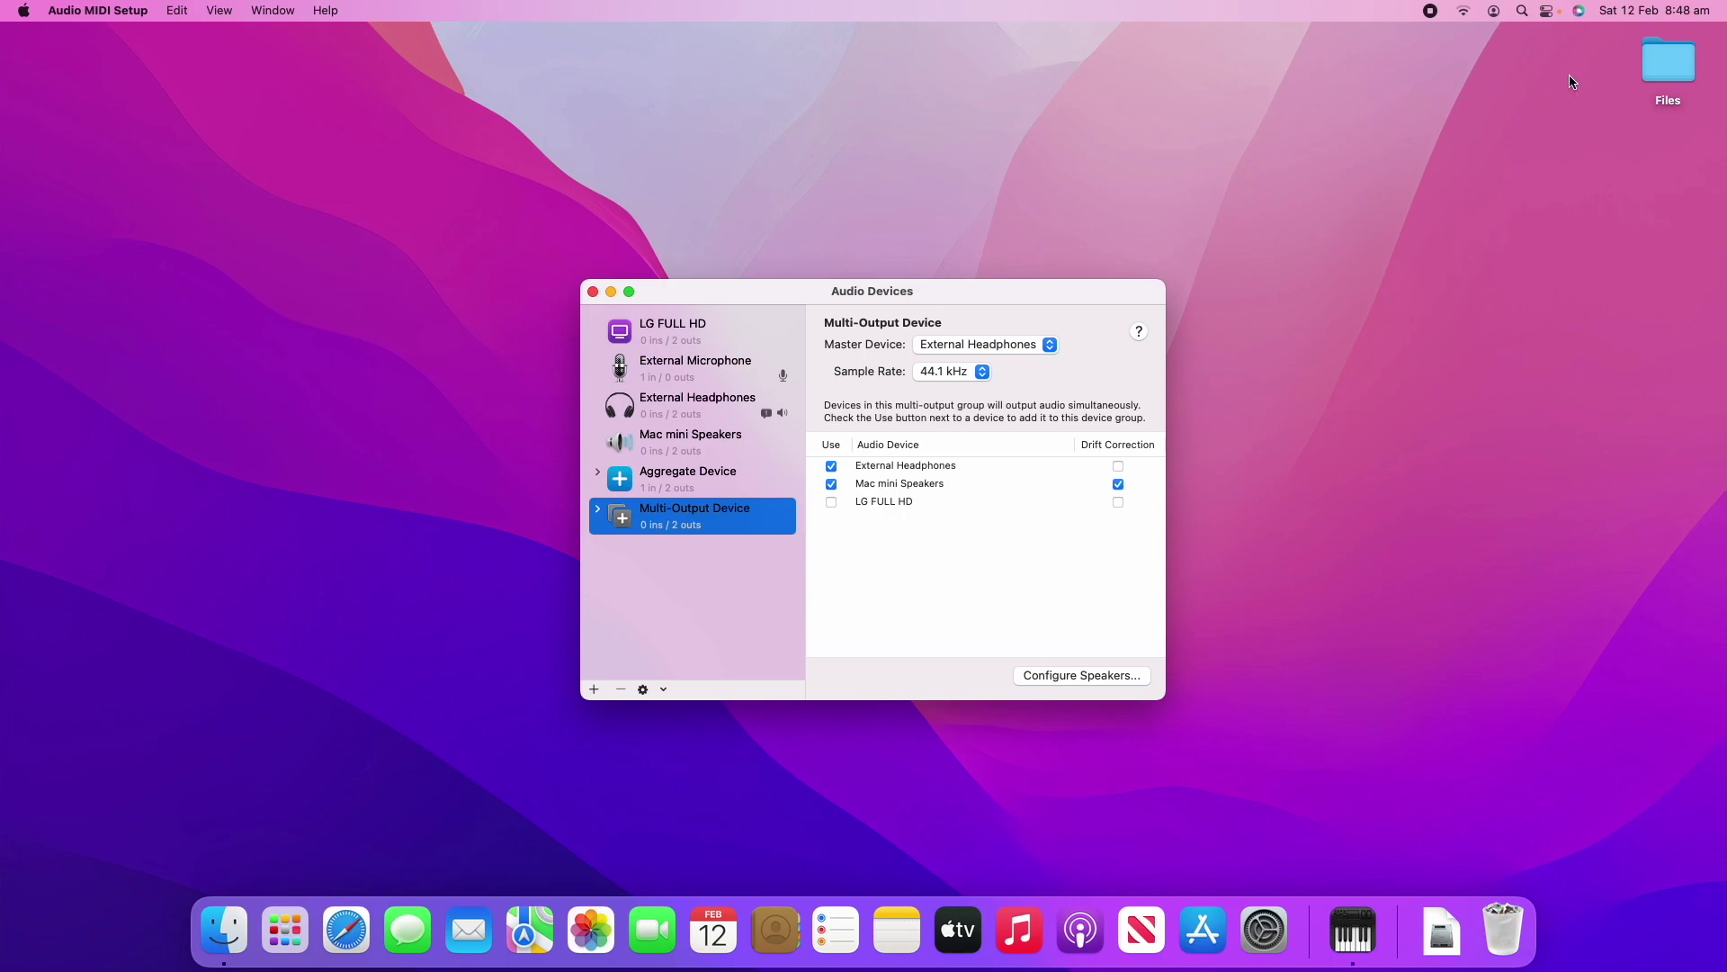
Connect the JBL Charge 4 over Bluetooth and add it to the Multi-Output Device
{"action": "left_click", "coordinate": [1547, 10]}
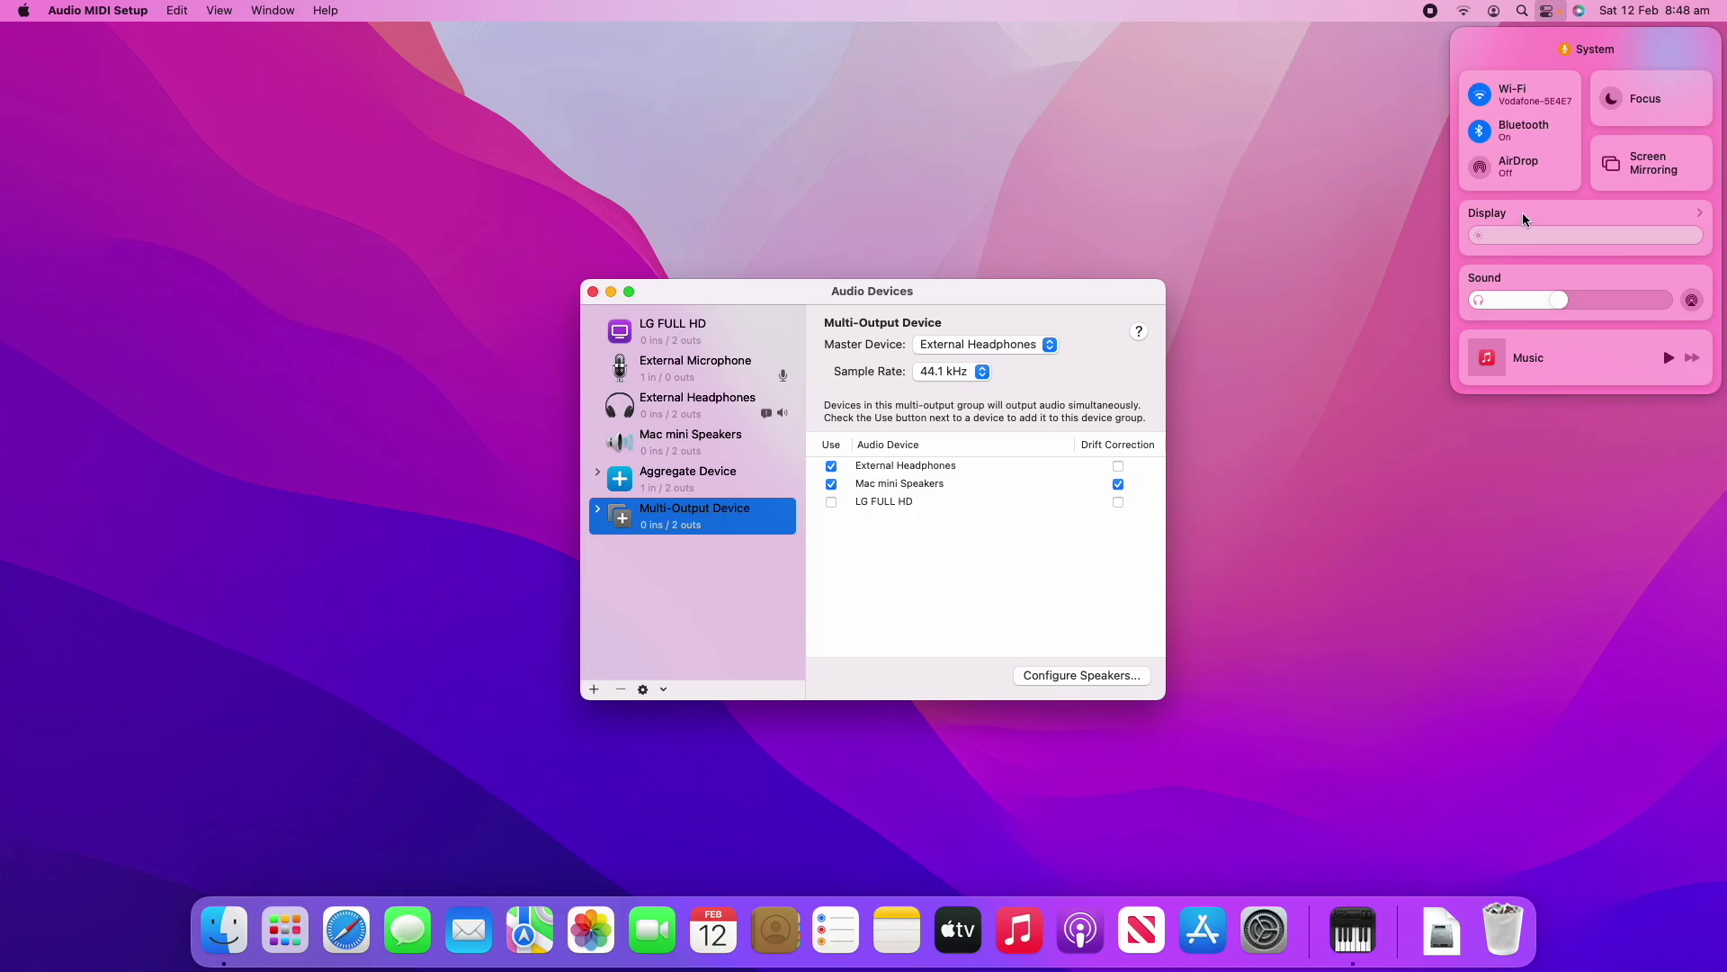
{"action": "left_click", "coordinate": [1549, 136]}
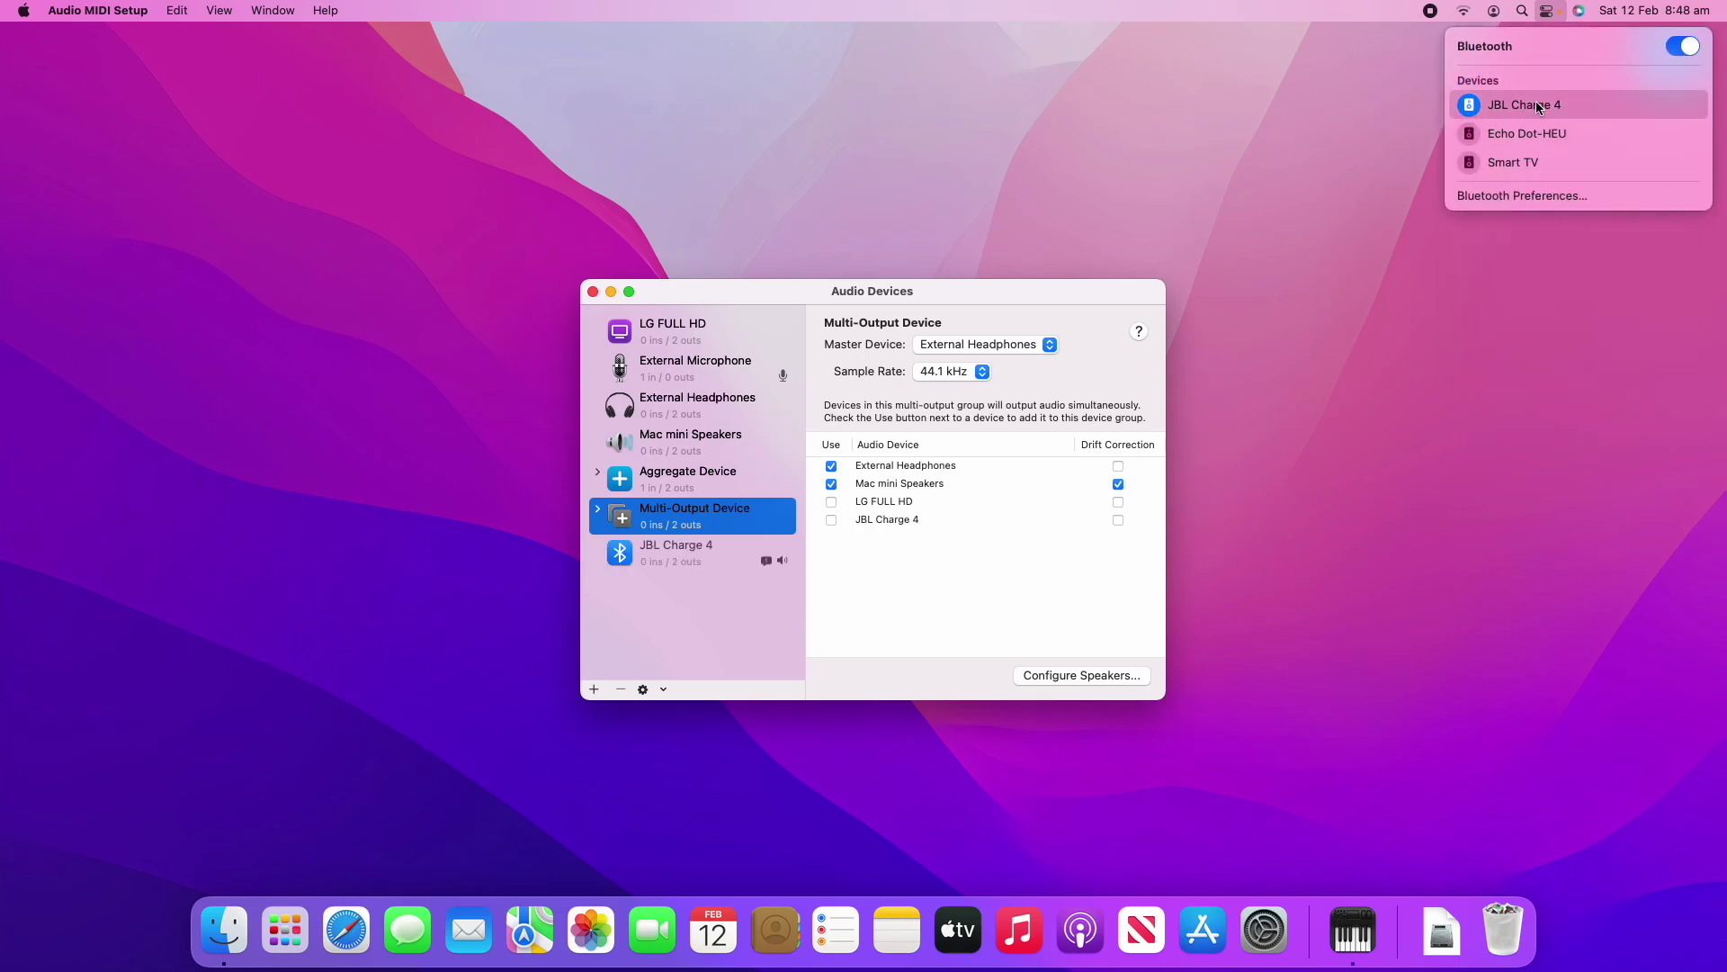
{"action": "left_click", "coordinate": [1029, 529]}
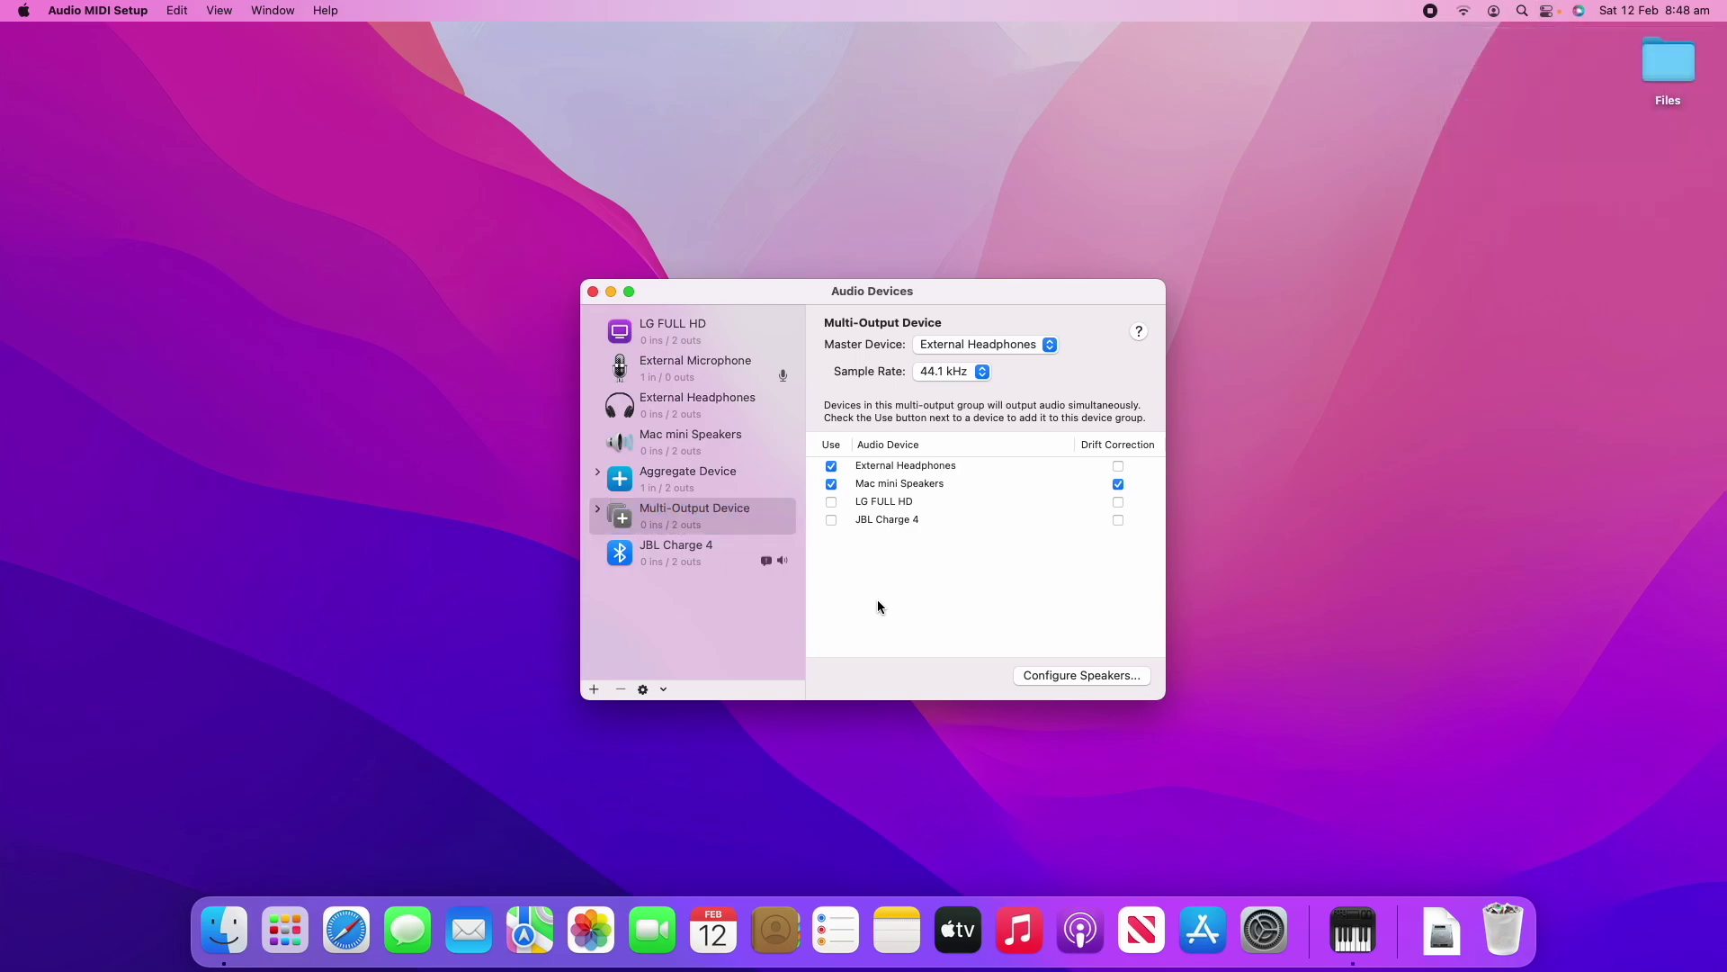
{"action": "left_click", "coordinate": [830, 520]}
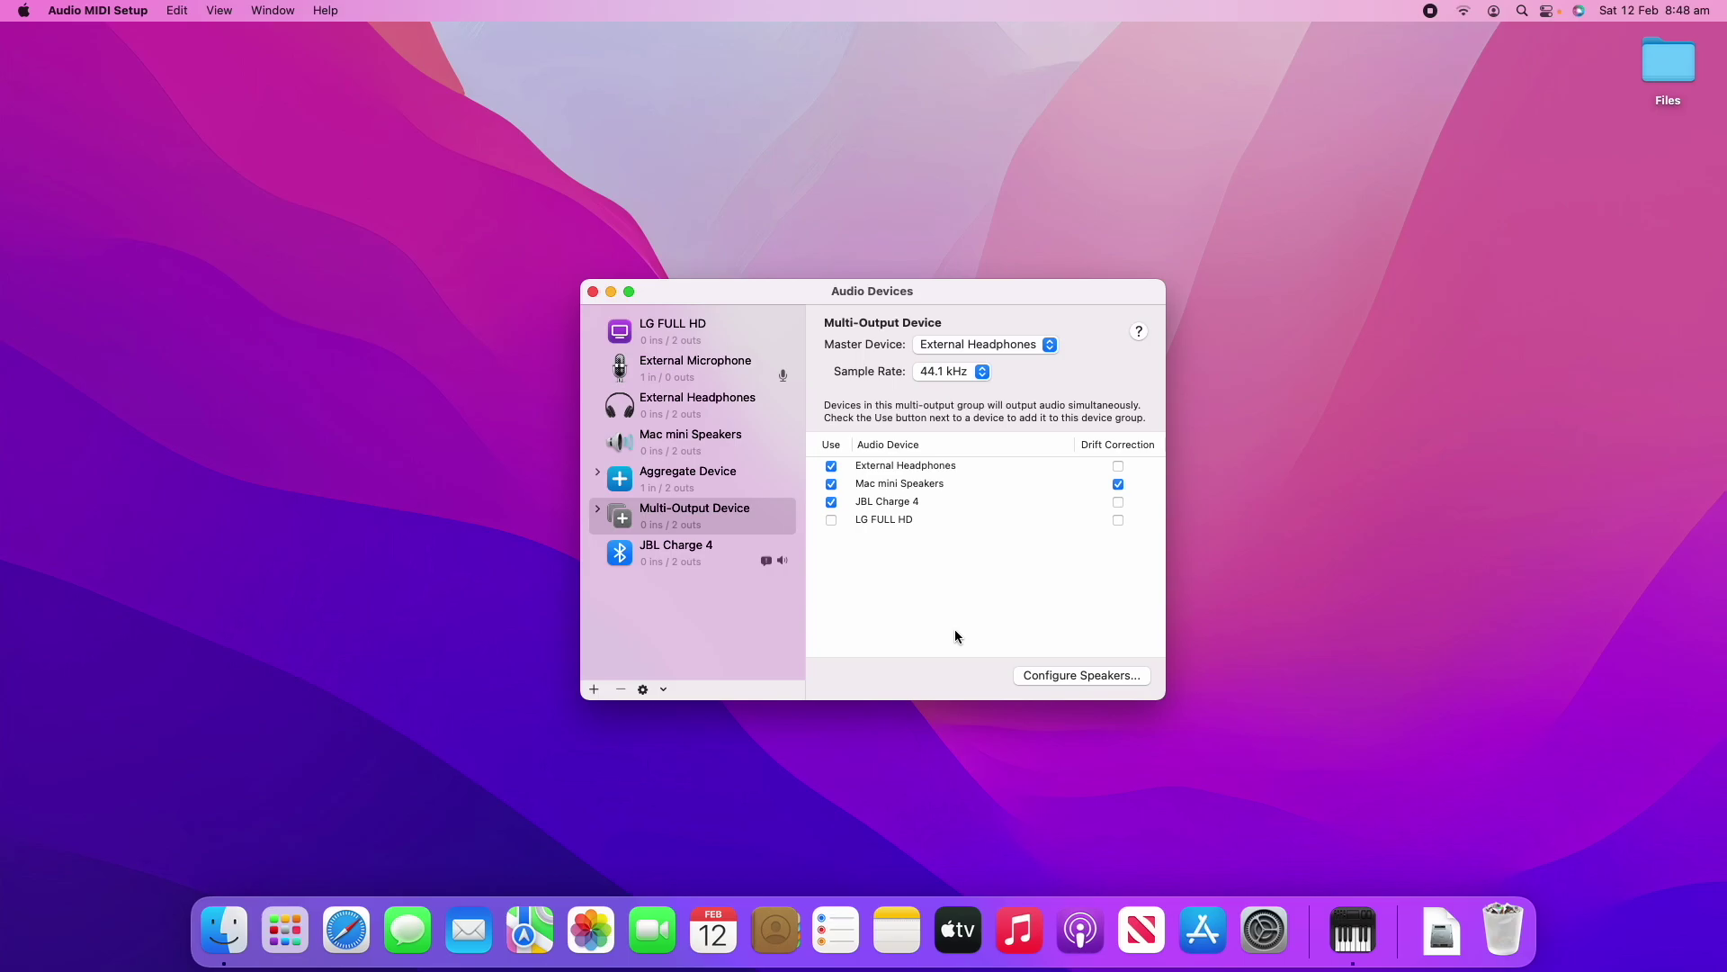
Make JBL Charge 4 the master device and open its speaker configuration
{"action": "left_click", "coordinate": [1051, 345]}
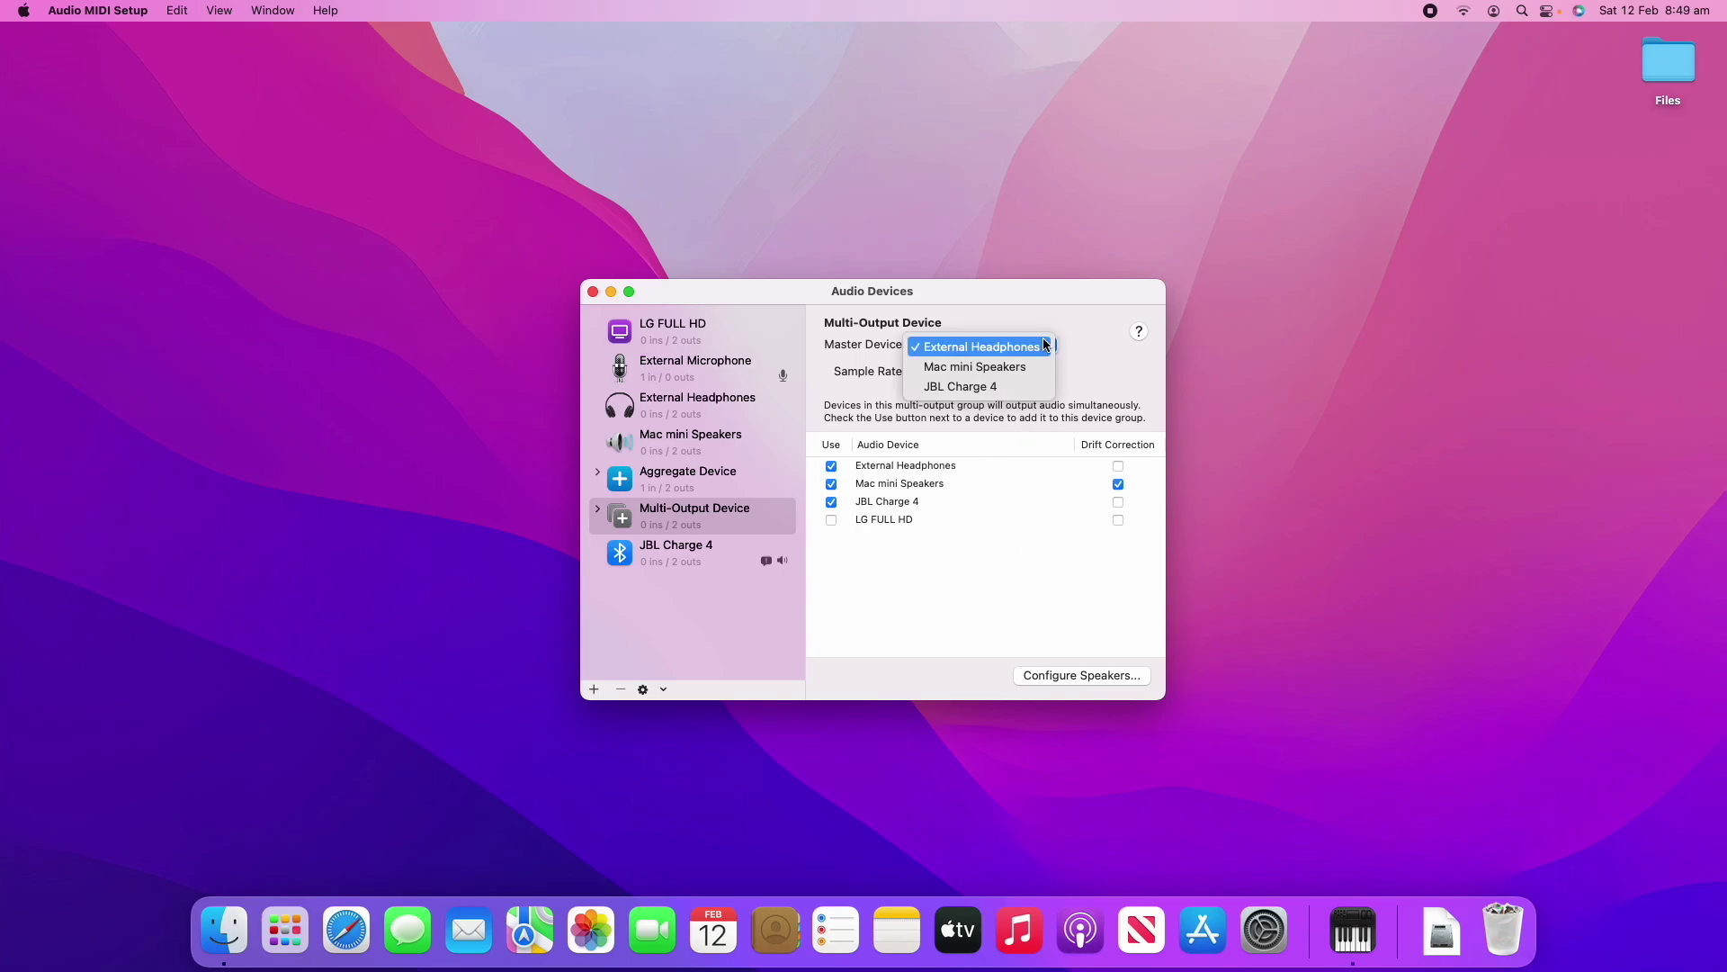
{"action": "left_click", "coordinate": [1034, 388]}
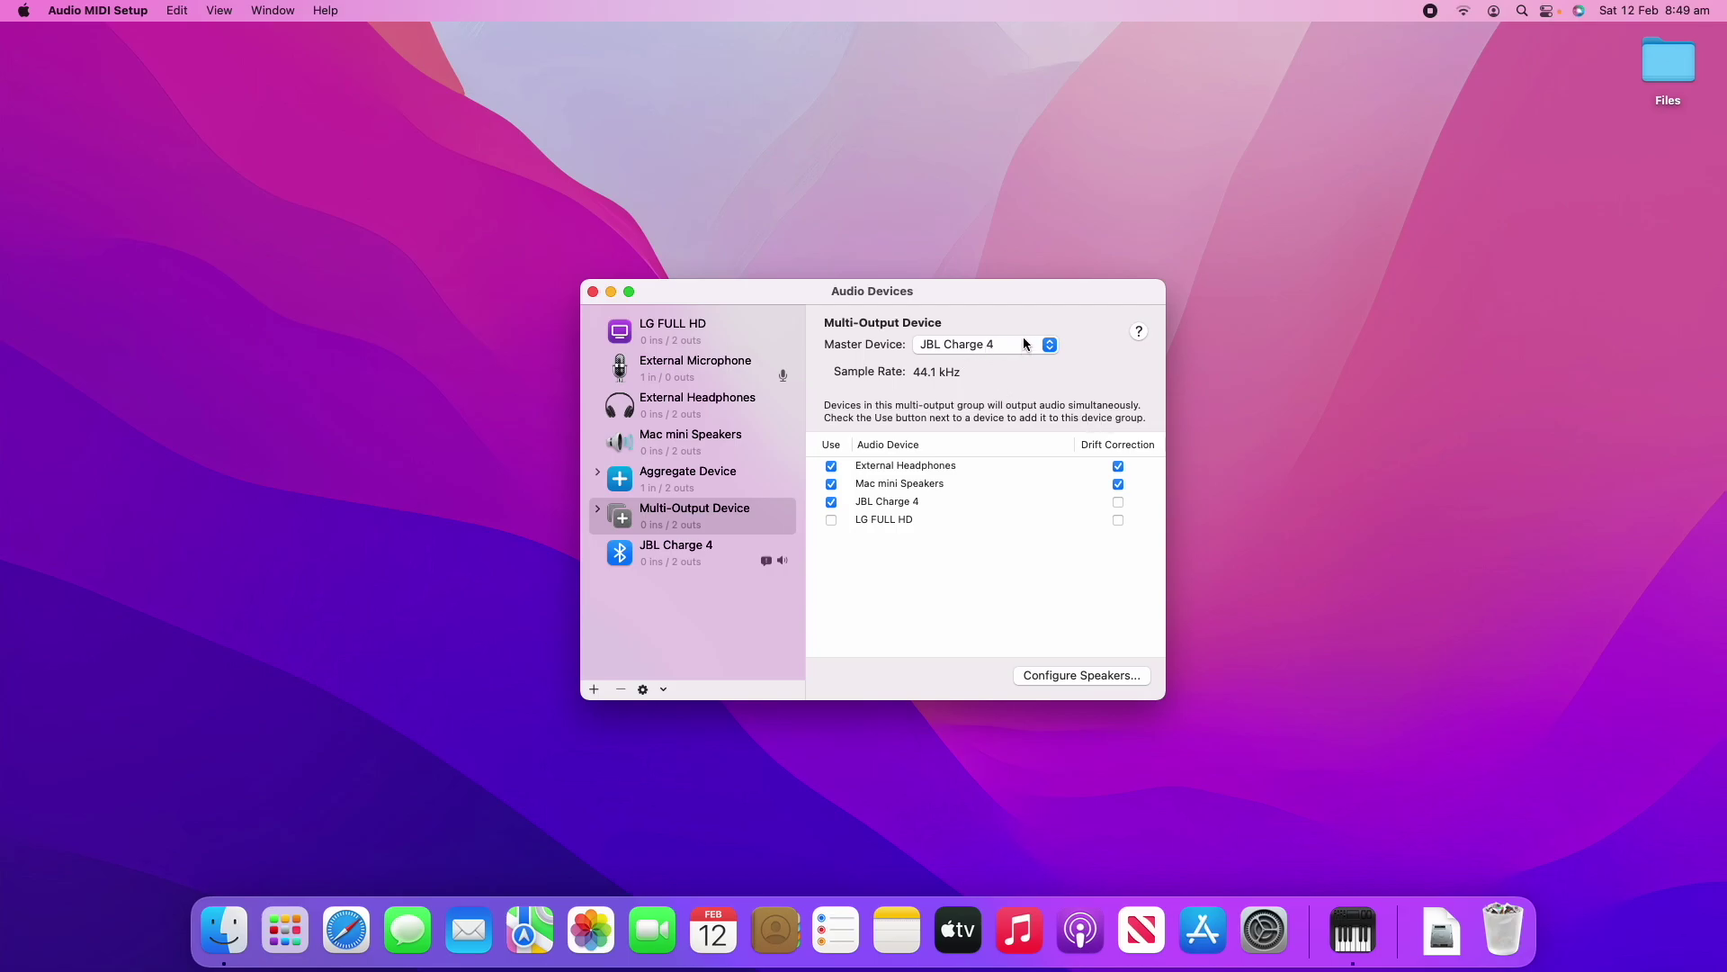
{"action": "left_click", "coordinate": [1090, 675]}
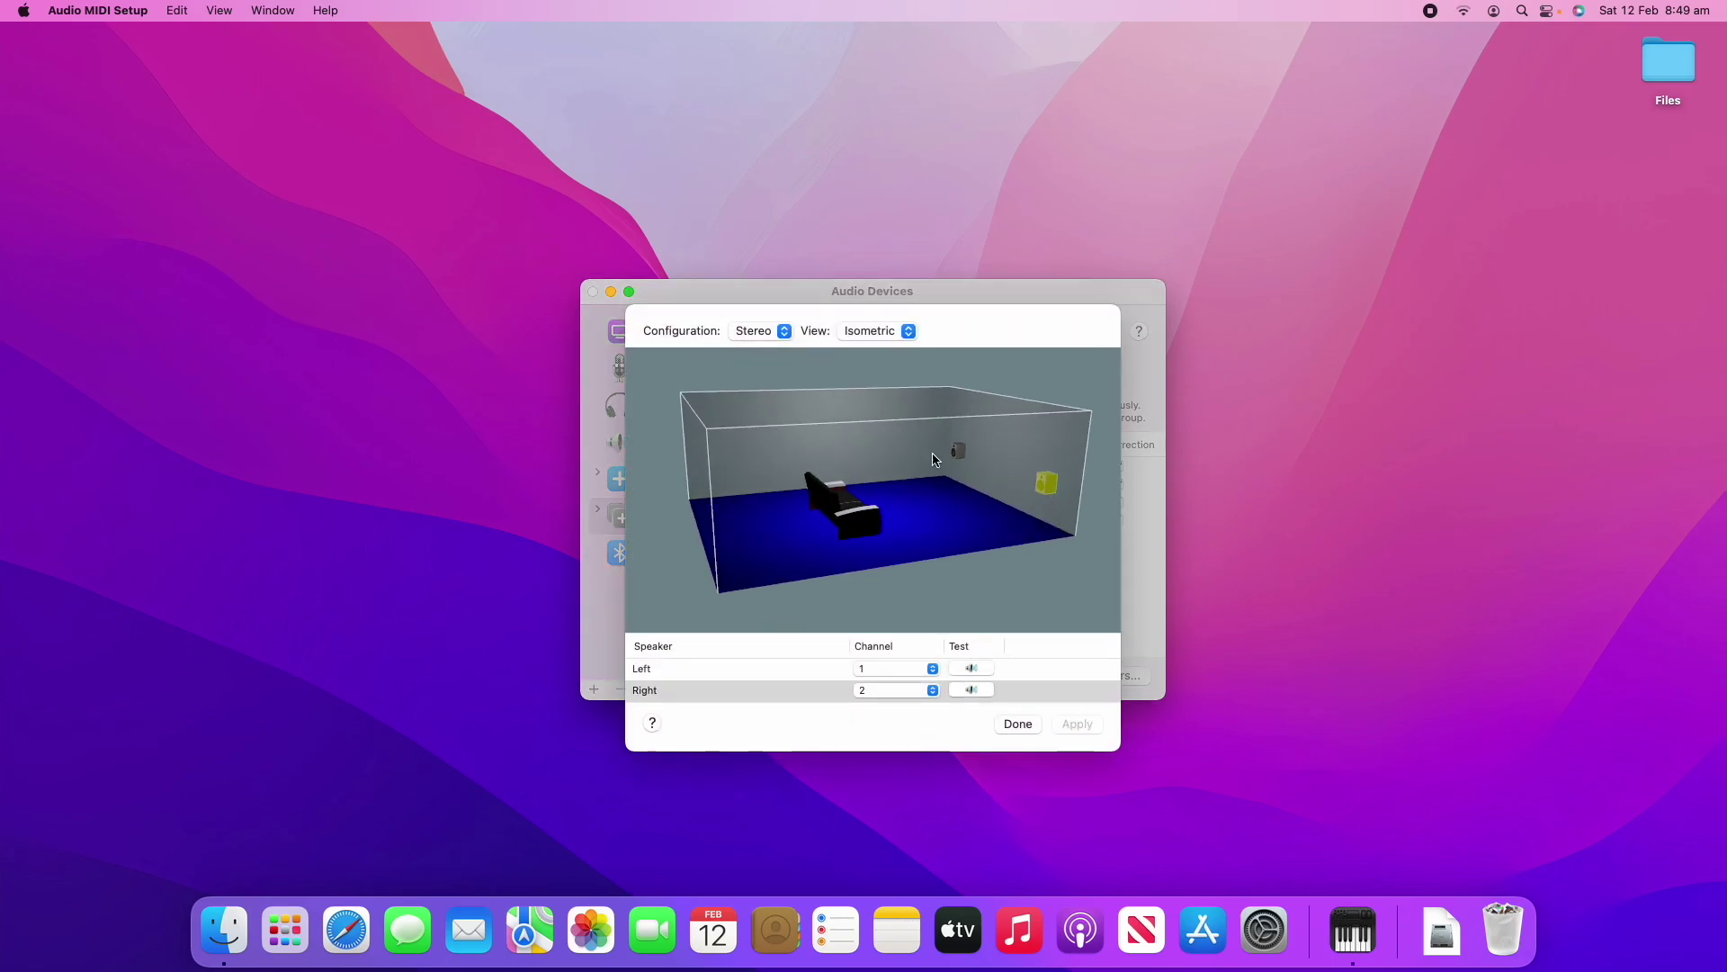
Select the left and right speakers in the 3-D room preview
{"action": "left_click", "coordinate": [961, 455]}
{"action": "left_click", "coordinate": [1052, 485]}
{"action": "left_click", "coordinate": [956, 448]}
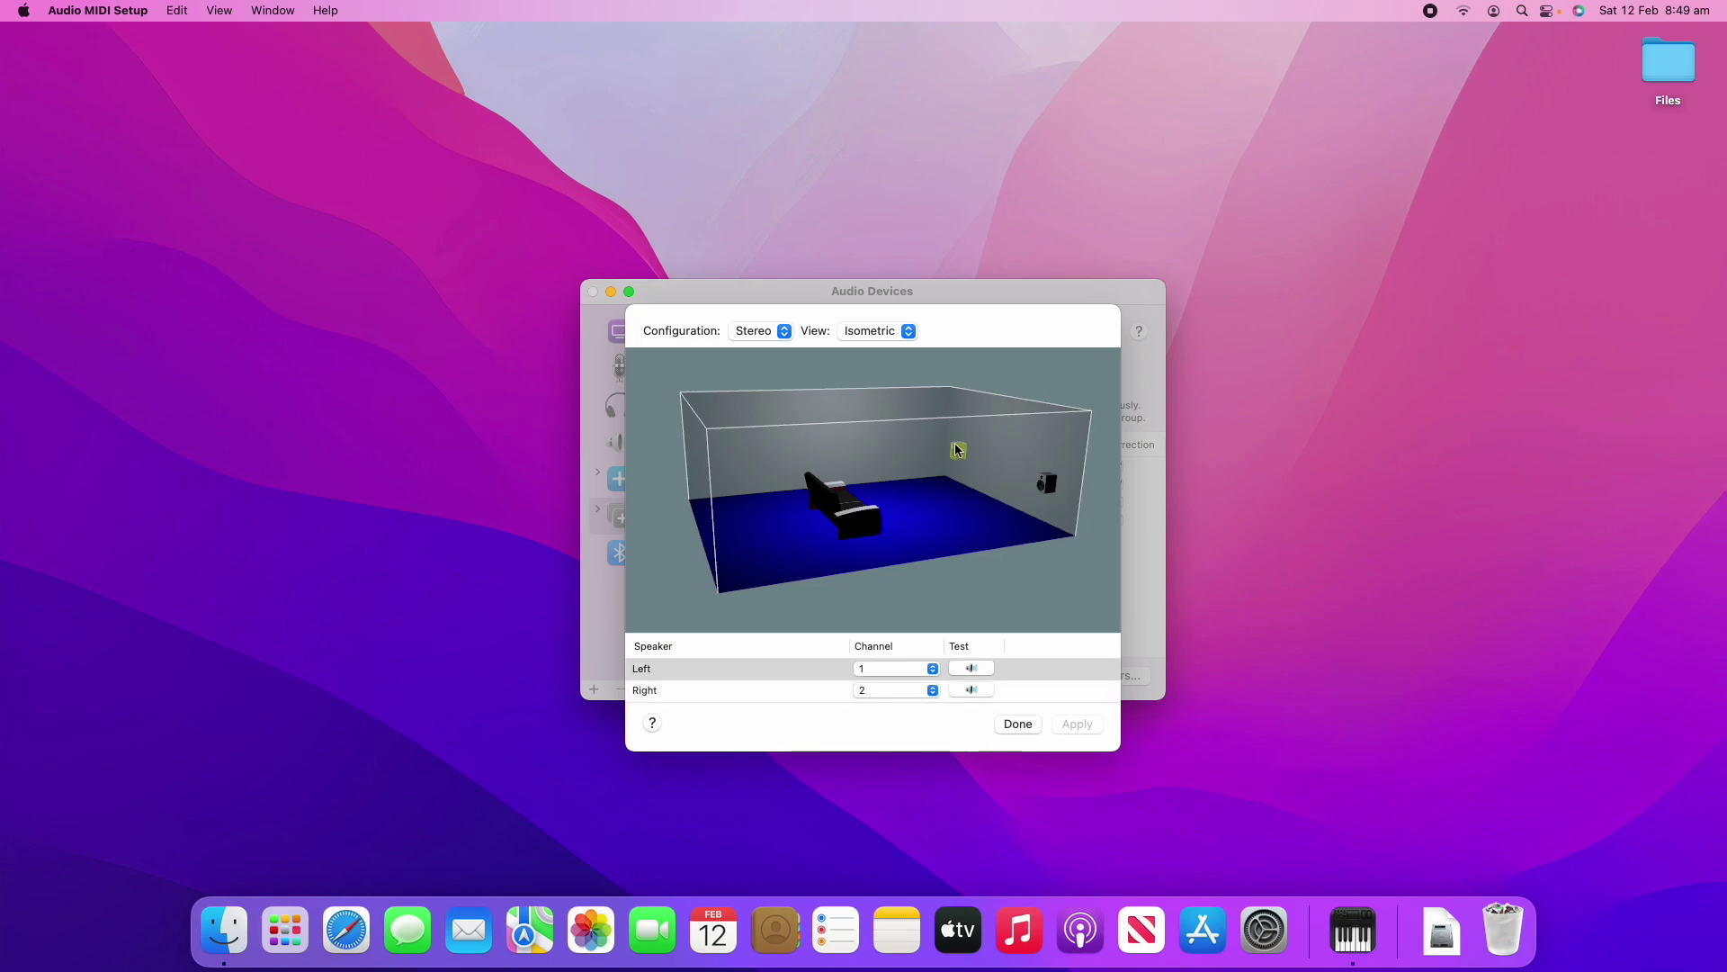
Switch the Mac's sound output to Mac mini Speakers and close the speaker configuration
{"action": "left_click", "coordinate": [1547, 10]}
{"action": "left_click", "coordinate": [1530, 270]}
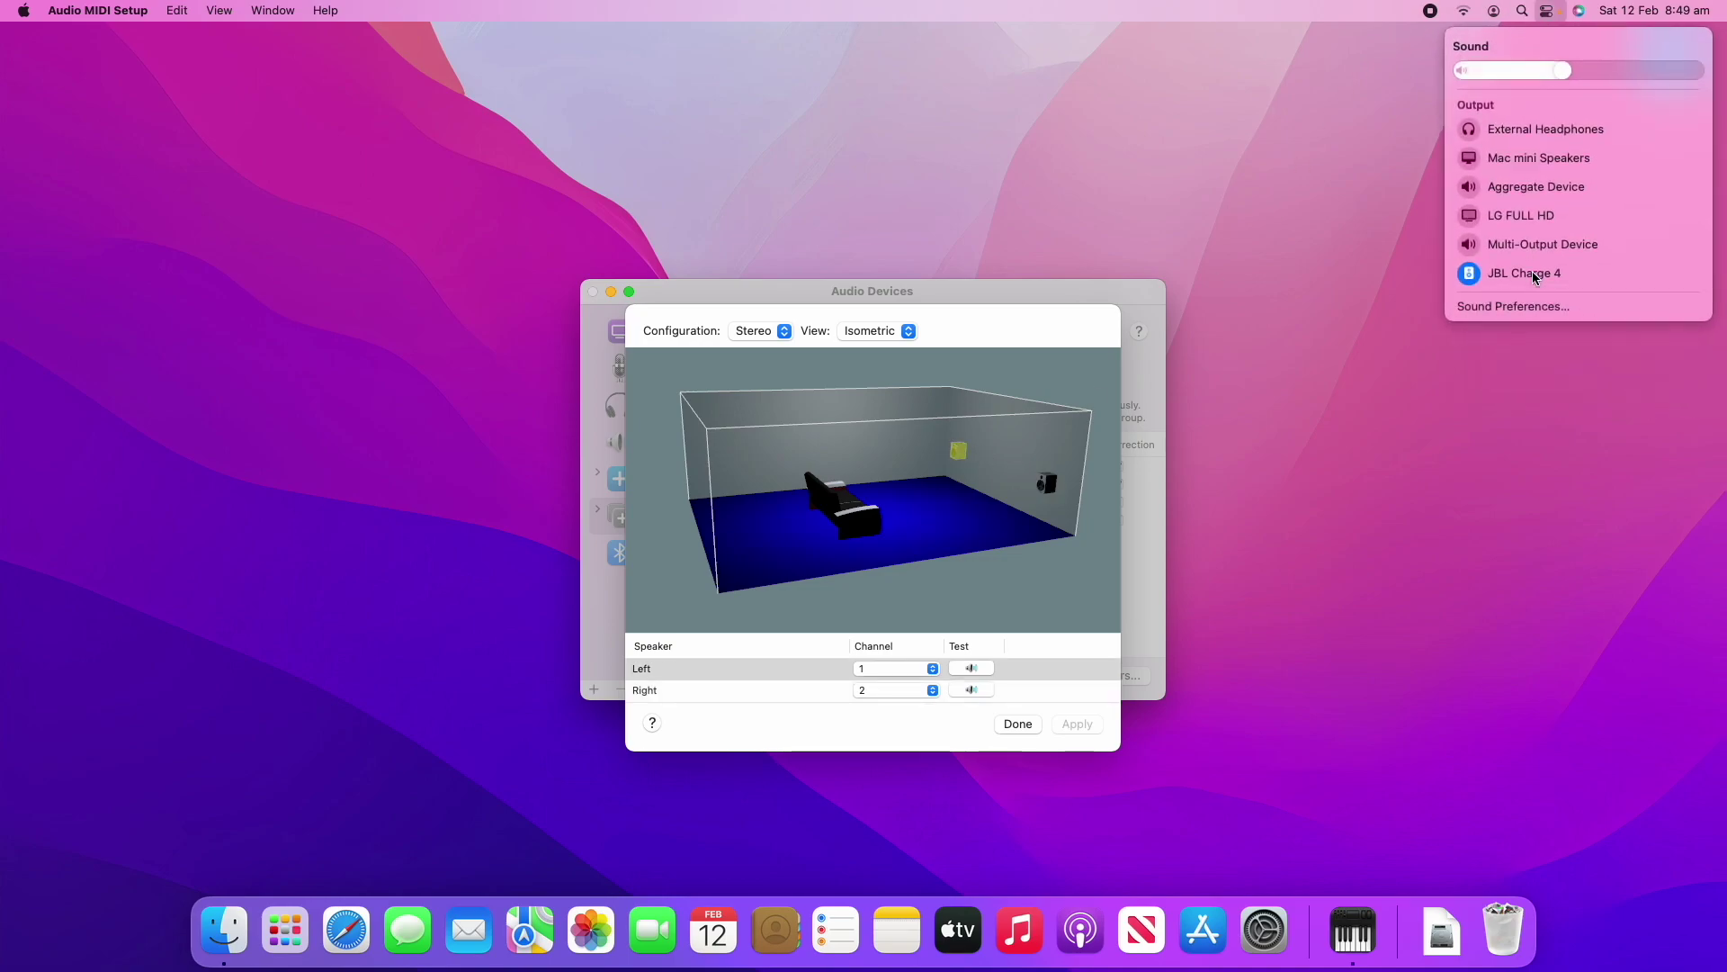
{"action": "left_click", "coordinate": [1539, 158]}
{"action": "left_click", "coordinate": [971, 667]}
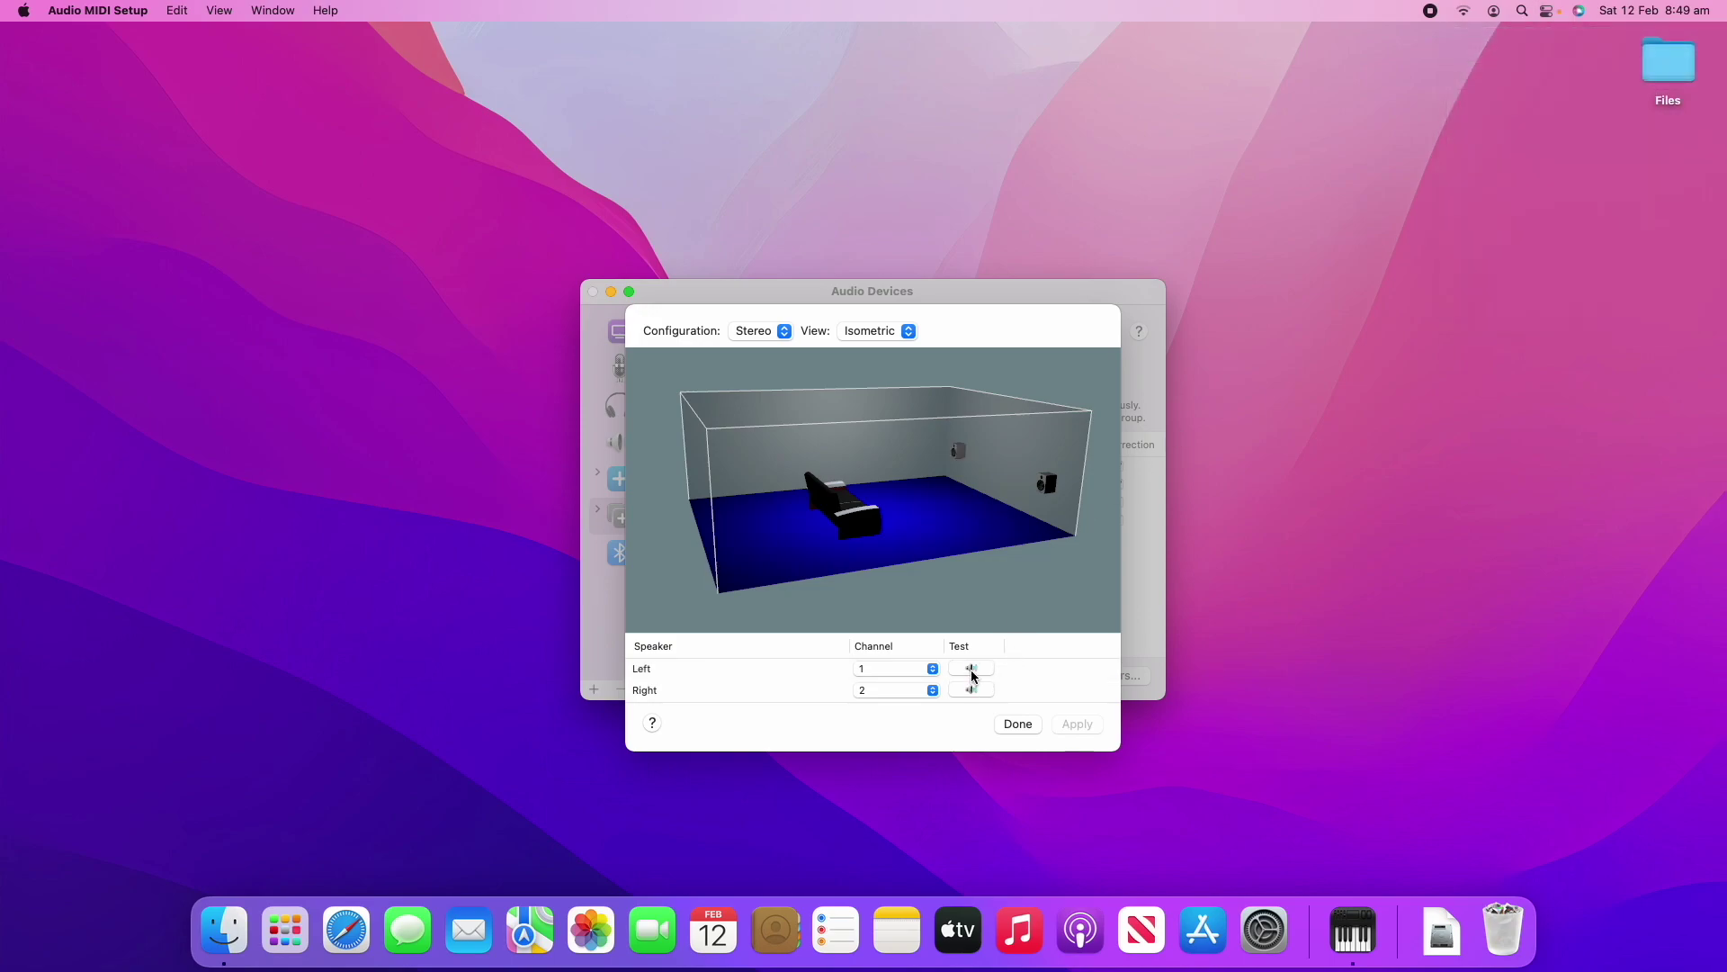
{"action": "left_click", "coordinate": [1019, 724]}
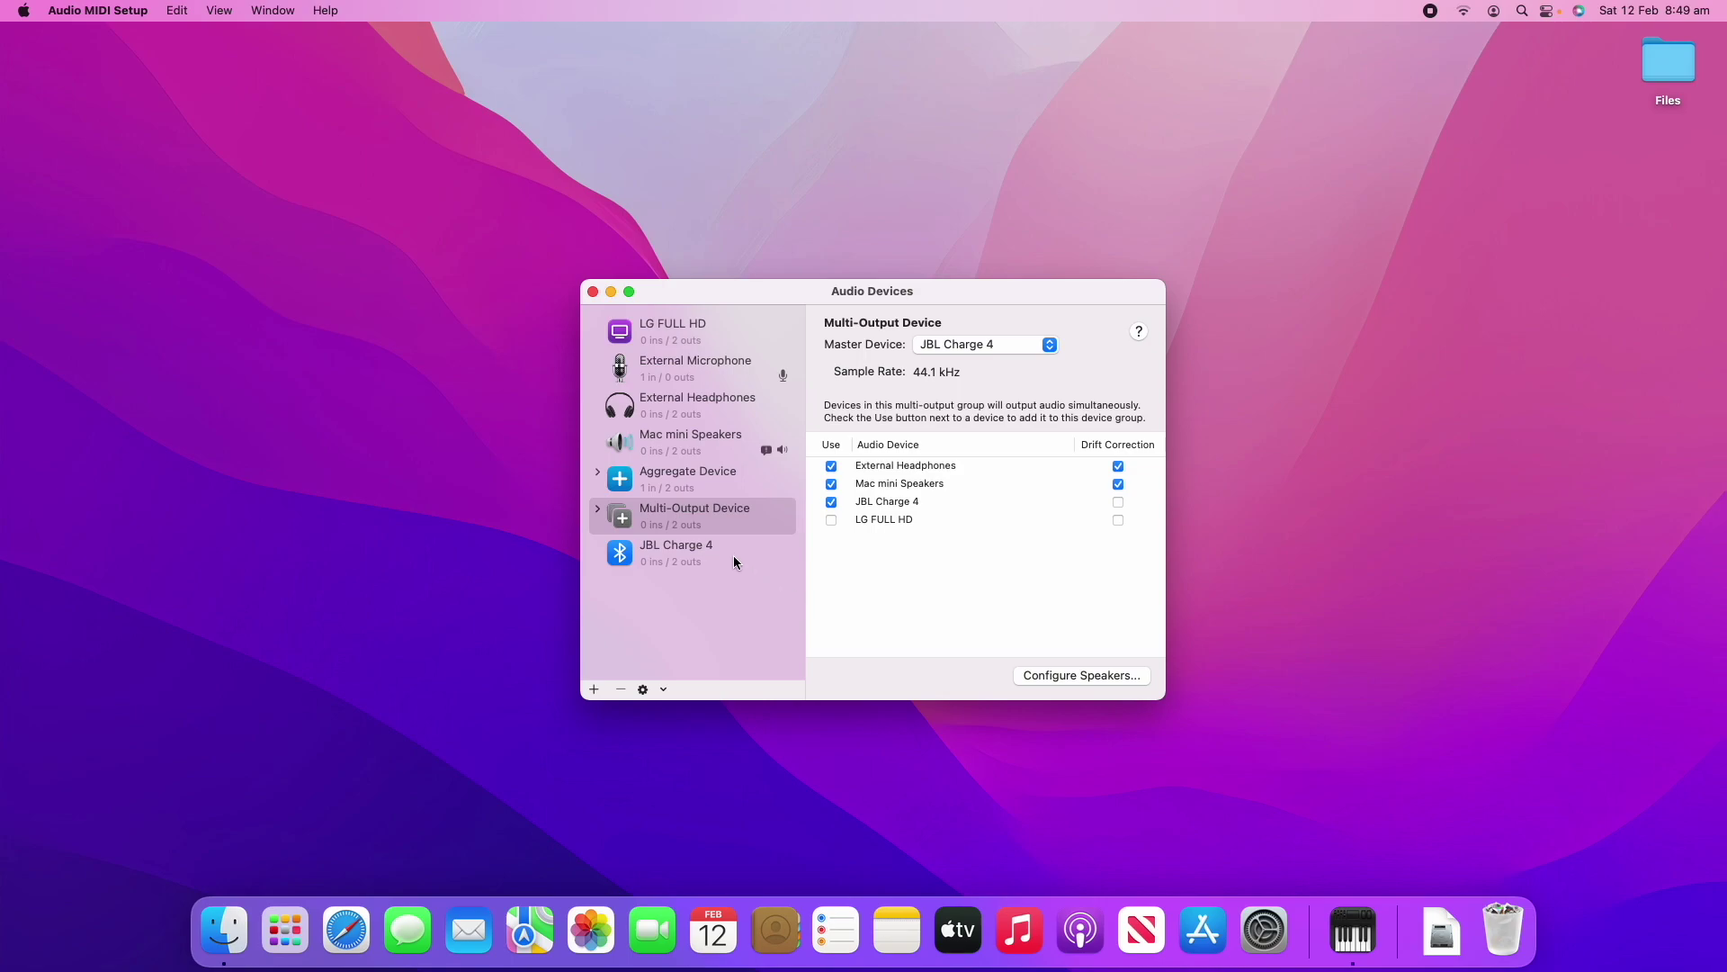
{"action": "left_click", "coordinate": [703, 560]}
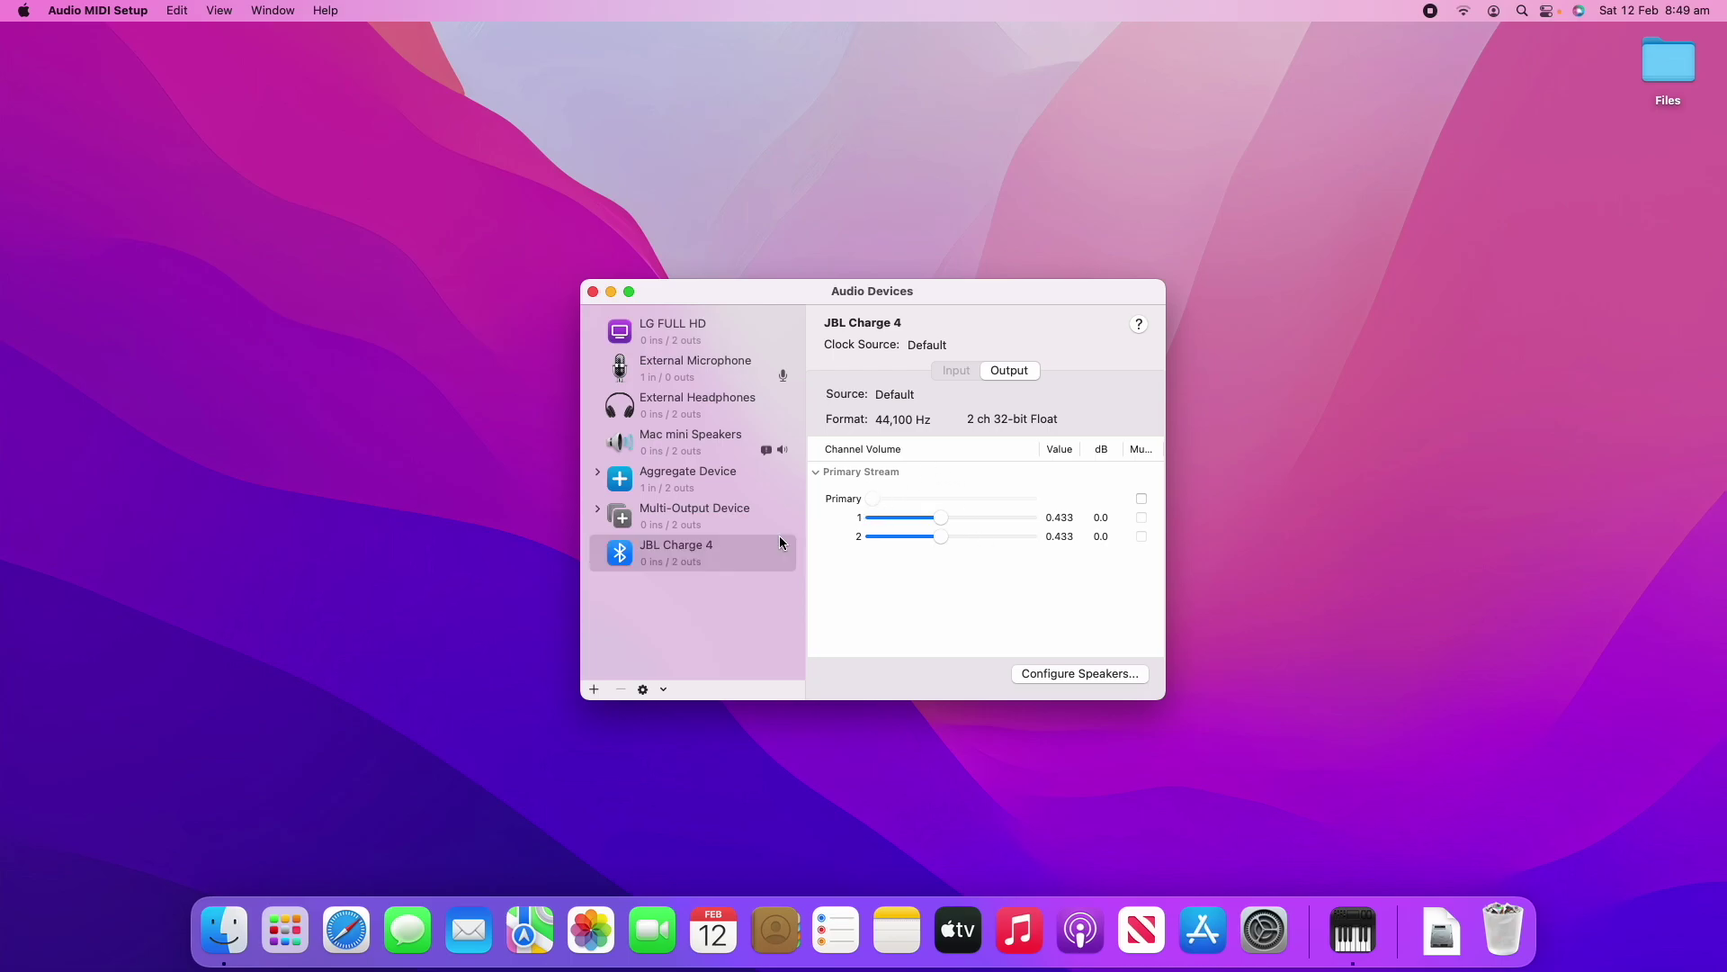
{"action": "key", "text": "Up"}
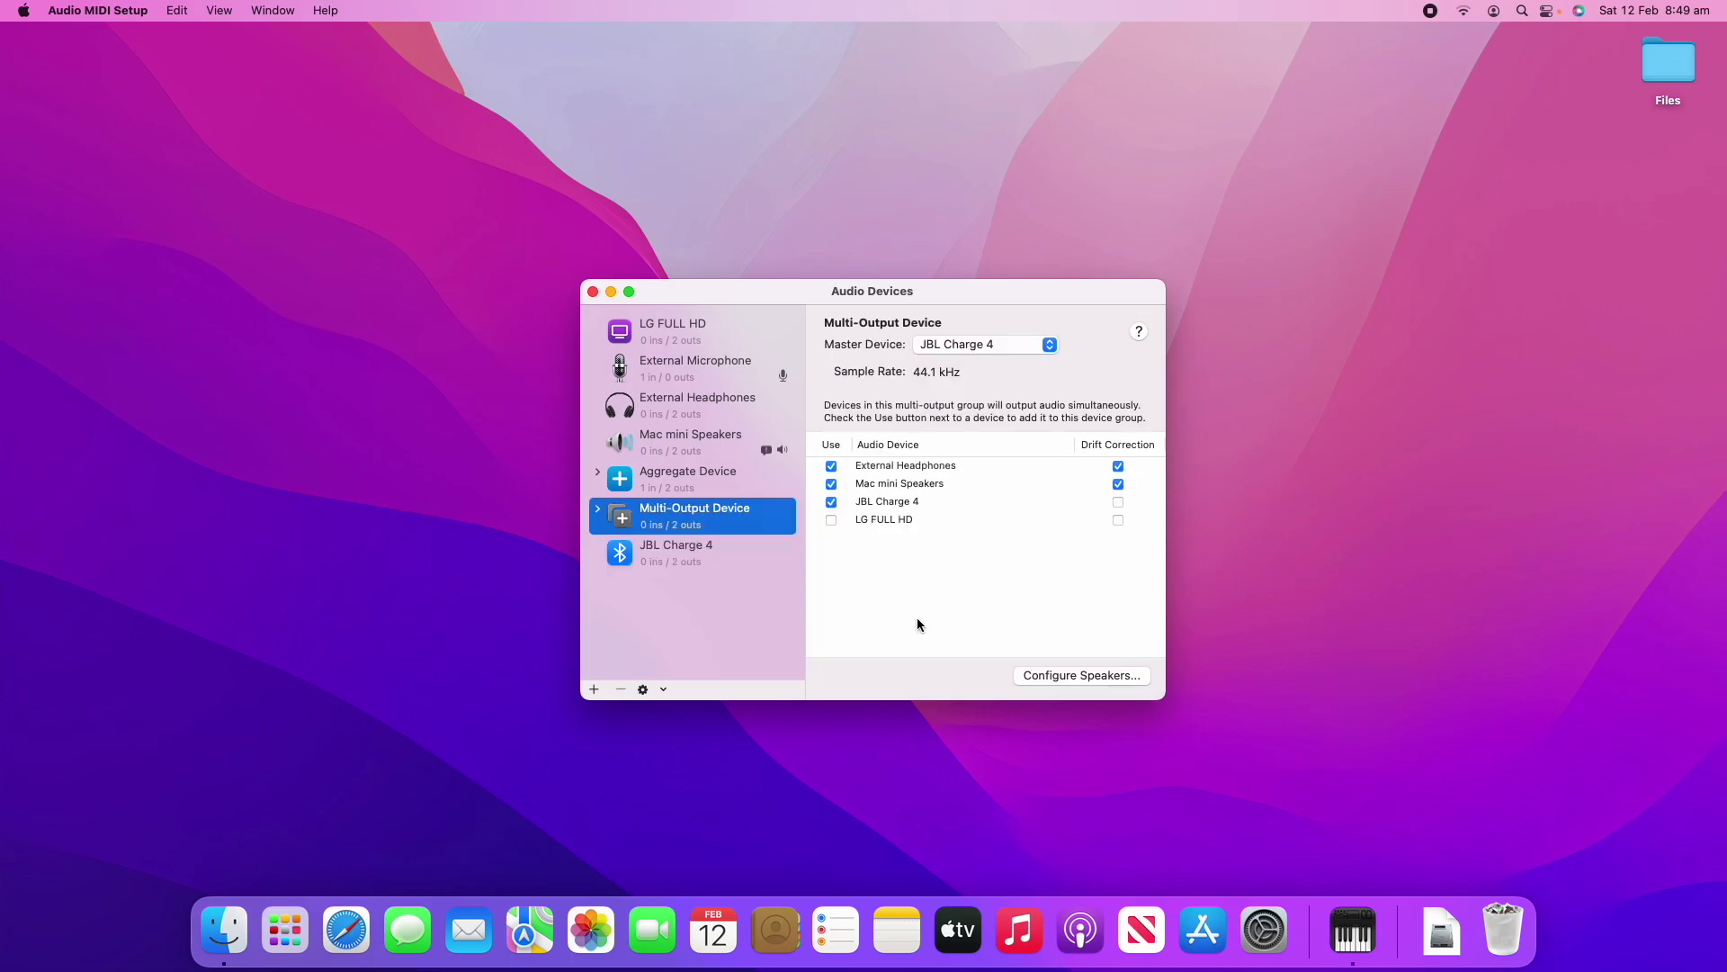